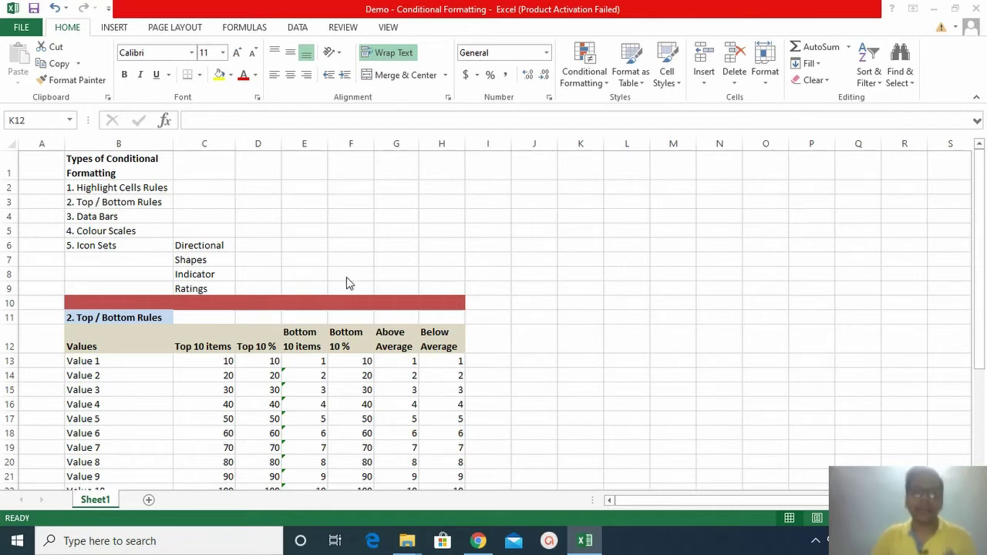
# Review the five conditional formatting categories listed on the sheet, from Highlight Cells Rules to Icon Sets.
pyautogui.click(148, 186)
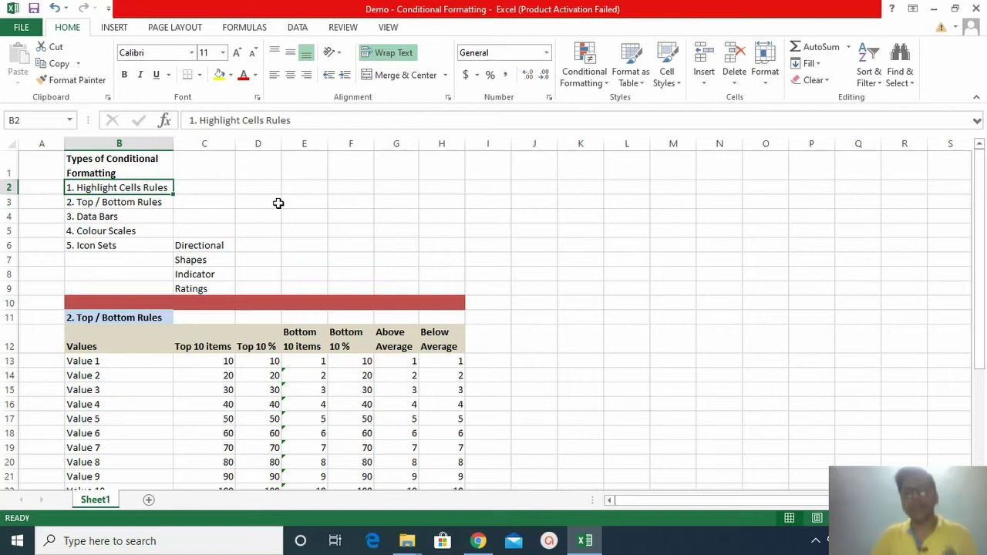
pyautogui.click(142, 200)
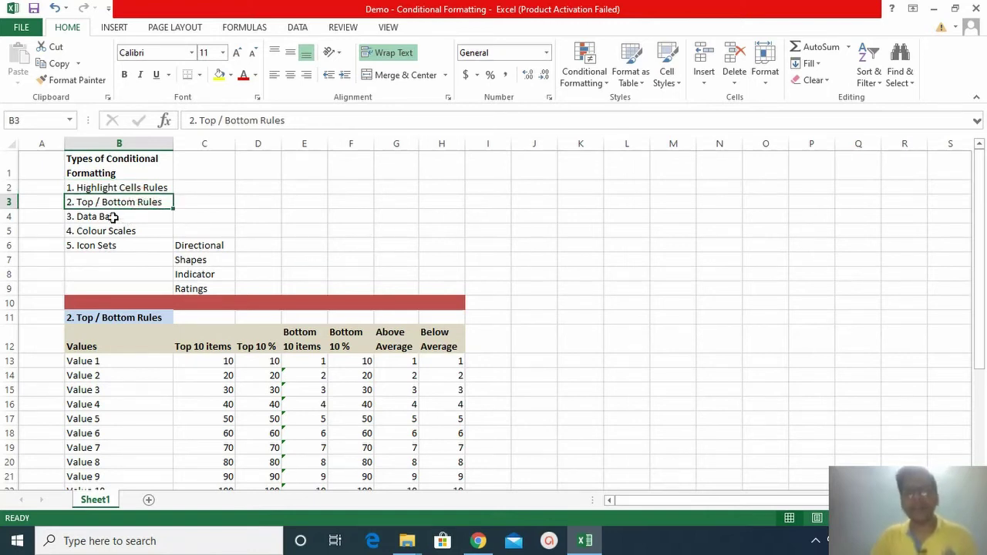
pyautogui.click(139, 218)
pyautogui.click(140, 233)
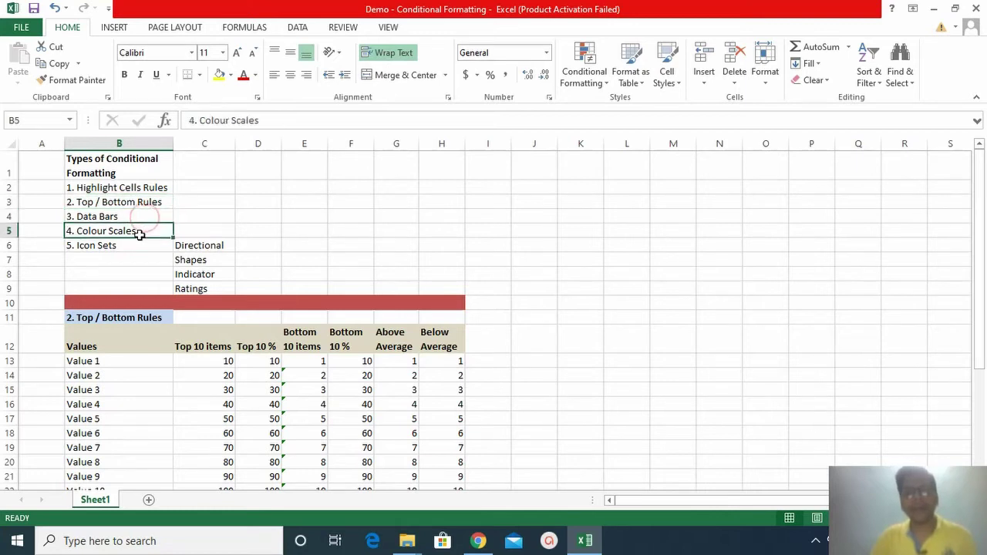
pyautogui.click(131, 246)
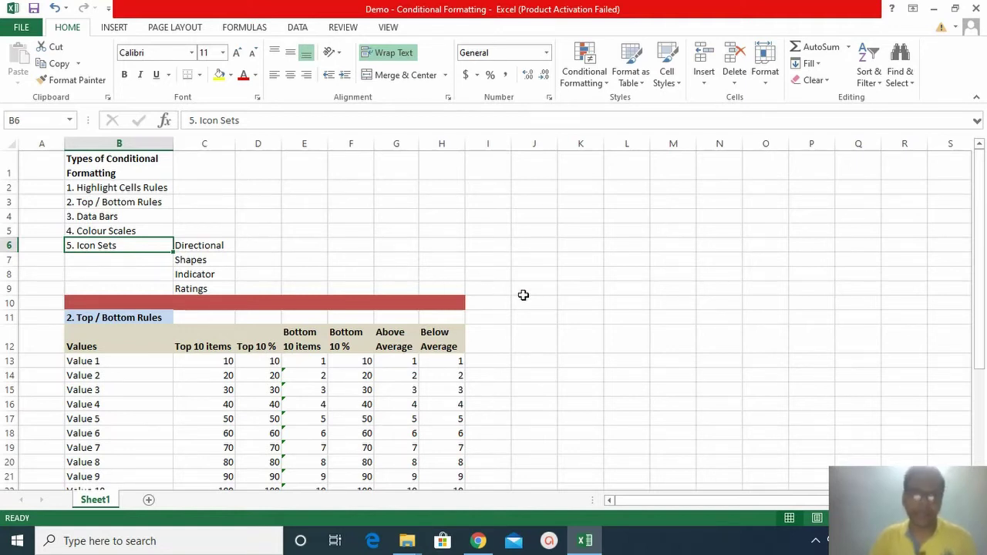
# Scroll to the Top / Bottom Rules table and point out its Top 10 items and Top 10 % columns.
pyautogui.scroll(-2, 523, 294)
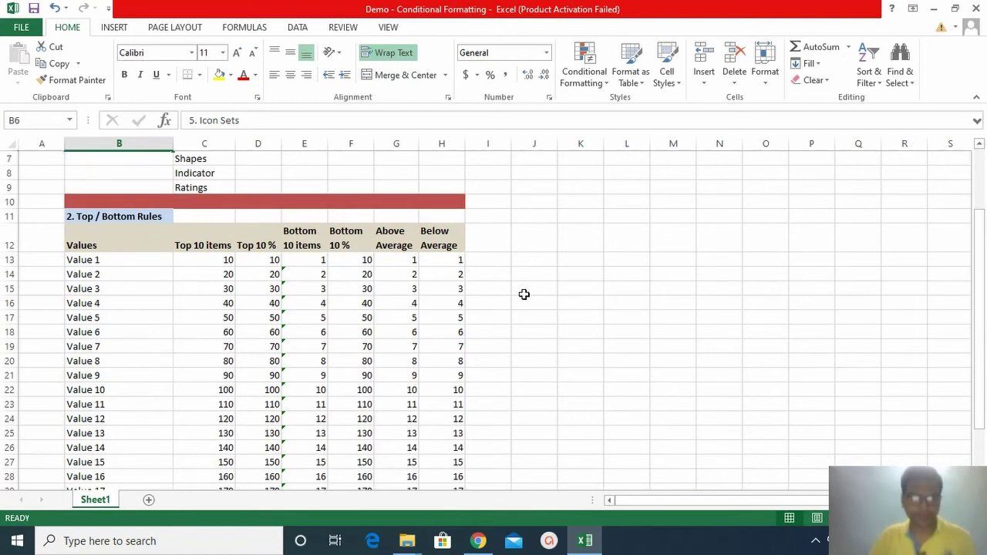
pyautogui.scroll(-1, 524, 293)
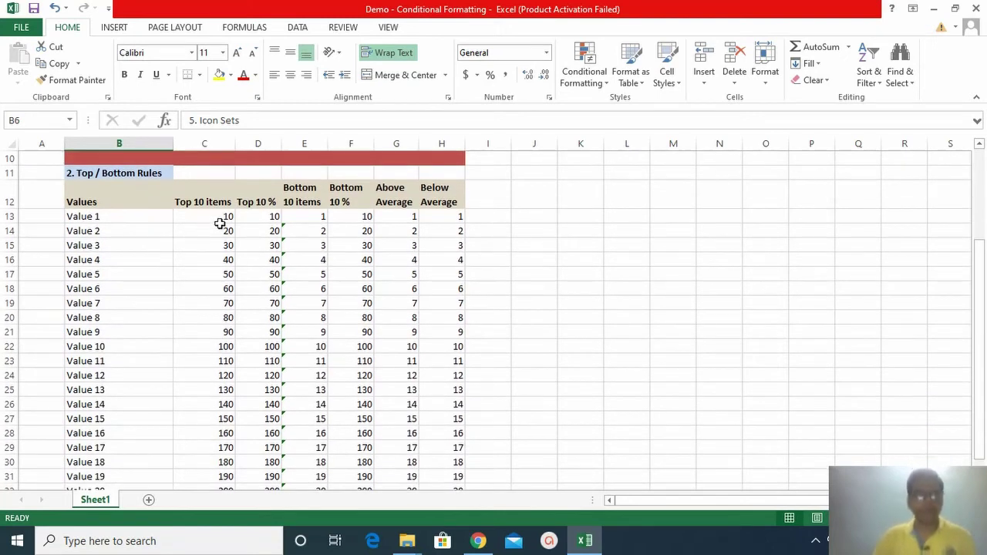
pyautogui.click(203, 217)
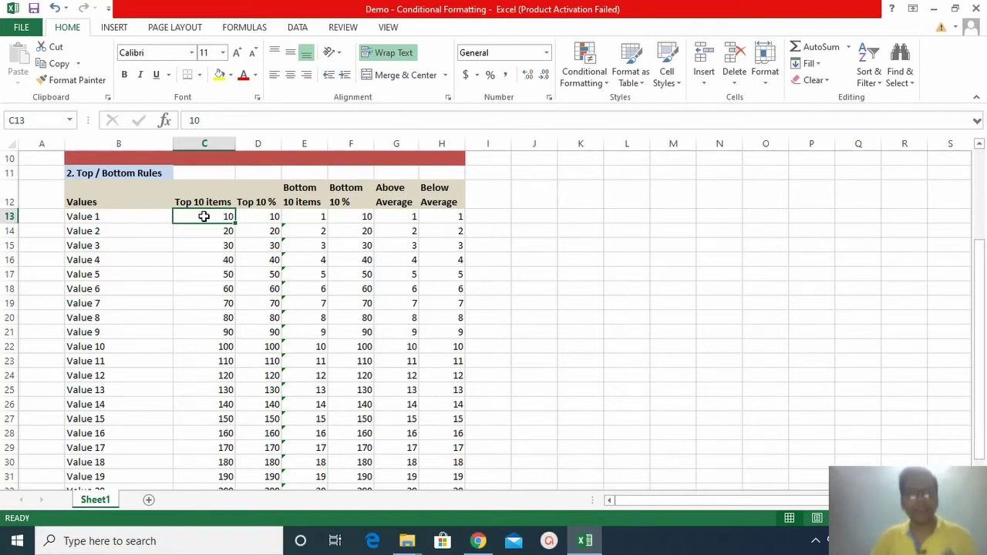
pyautogui.click(116, 180)
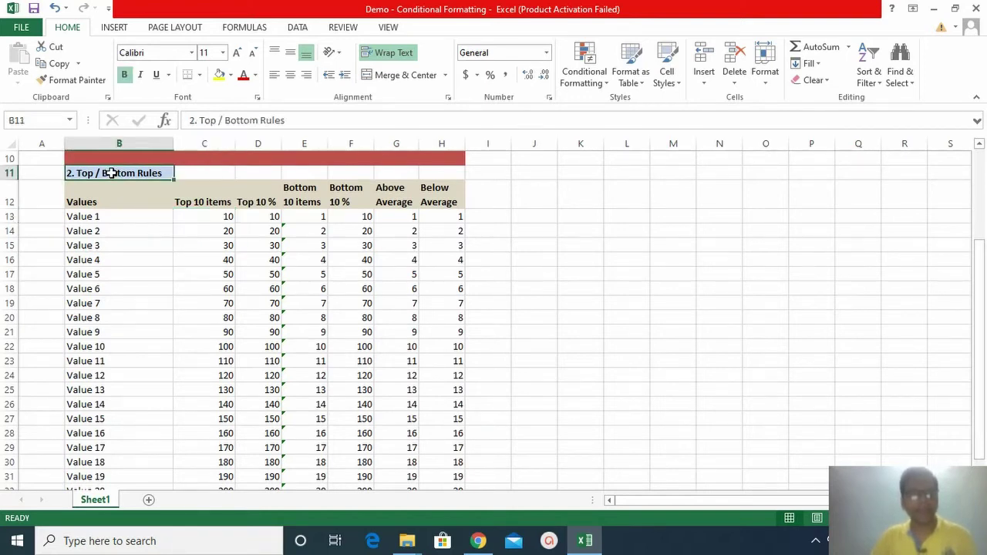
pyautogui.click(213, 201)
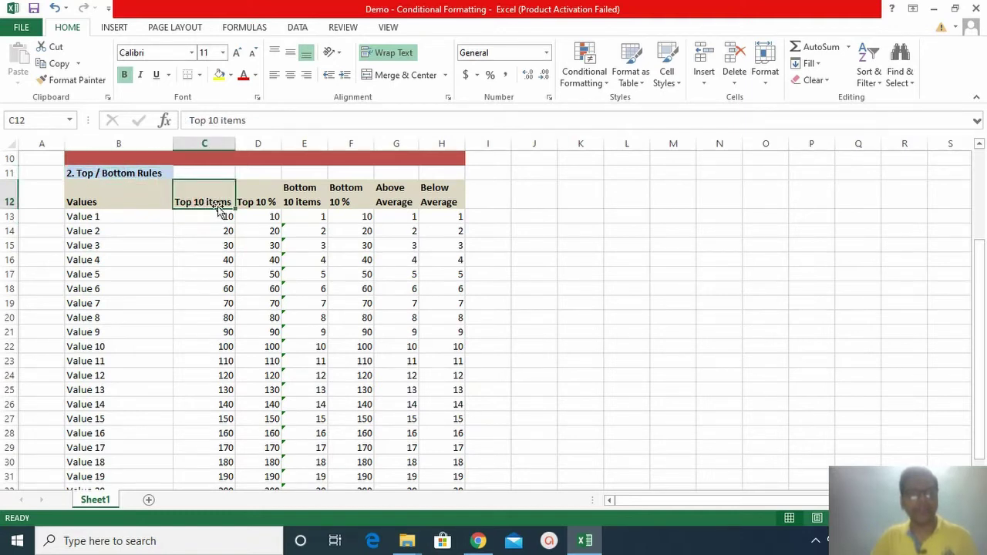
pyautogui.click(260, 199)
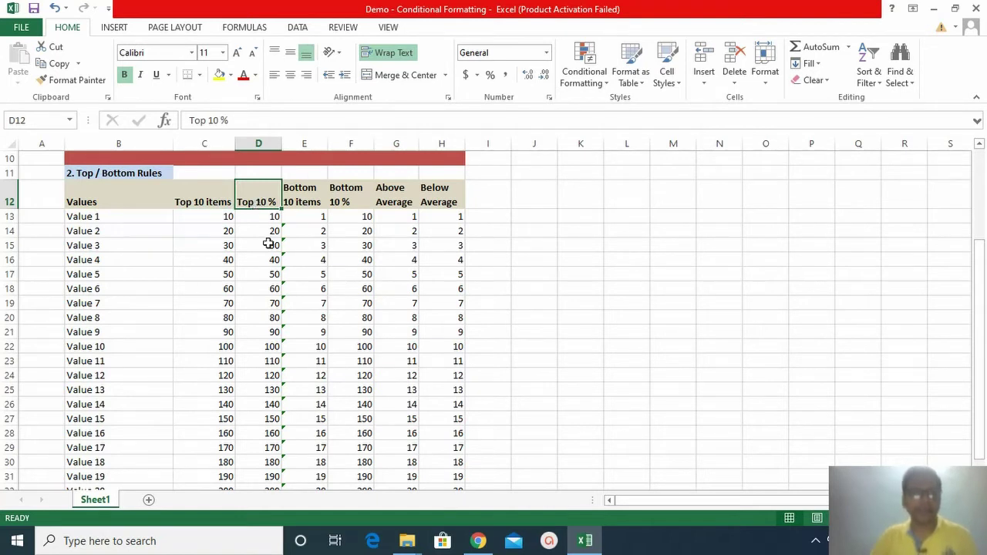
# Point out the Bottom 10 items, Bottom 10 %, Above Average and Below Average columns.
pyautogui.scroll(-1, 286, 373)
pyautogui.scroll(2, 286, 309)
pyautogui.scroll(-1, 253, 327)
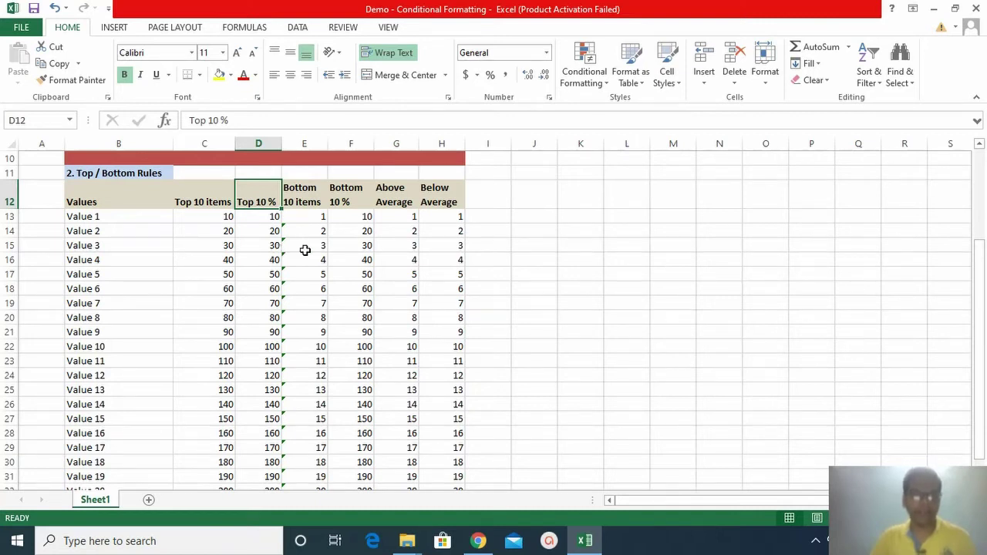
pyautogui.click(311, 193)
pyautogui.click(348, 189)
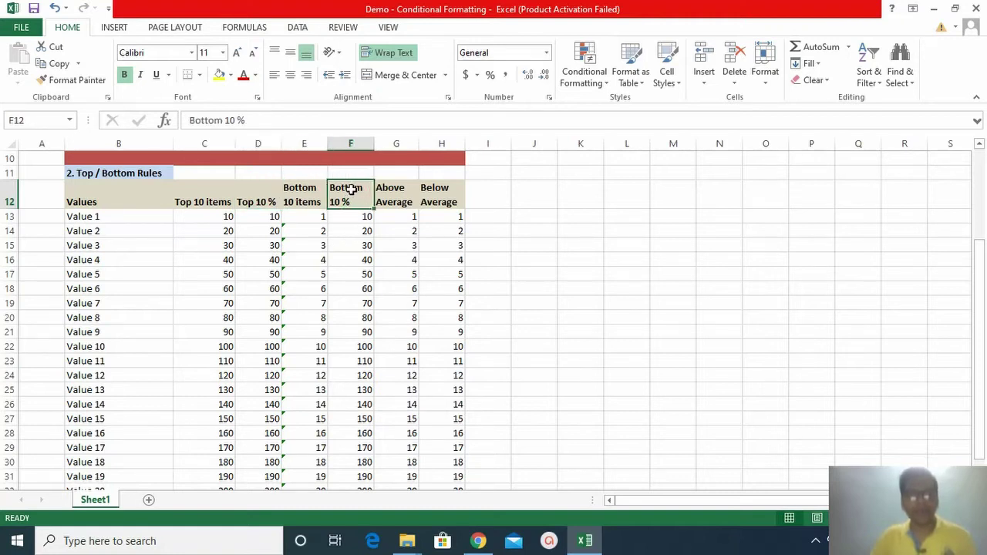
pyautogui.click(380, 200)
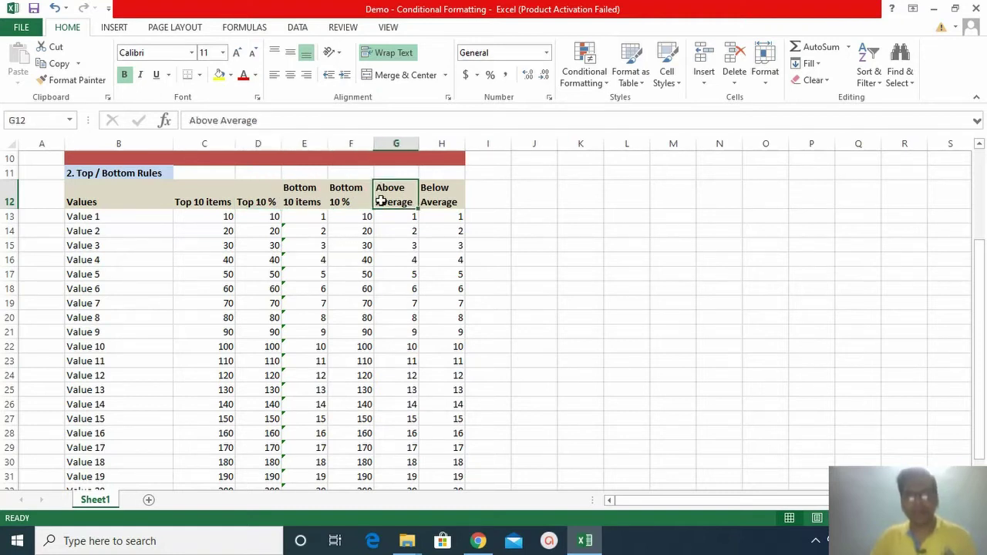
pyautogui.click(436, 202)
pyautogui.click(410, 202)
pyautogui.scroll(-2, 409, 246)
pyautogui.scroll(2, 413, 289)
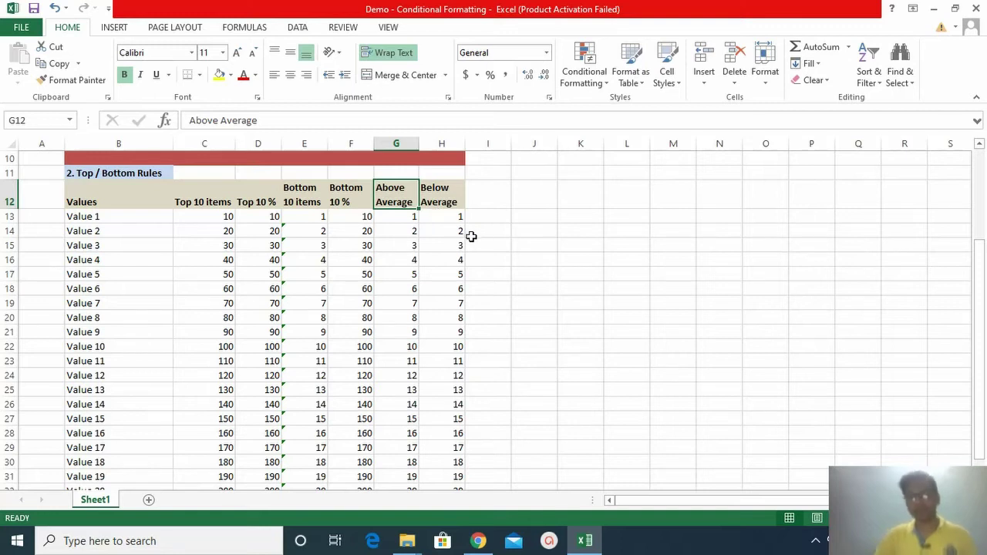
pyautogui.scroll(1, 470, 238)
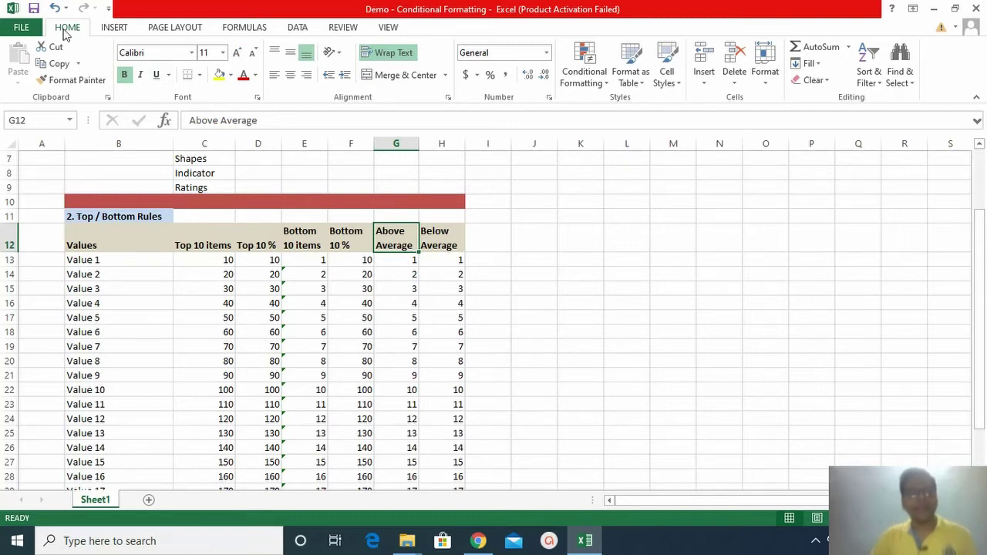
# Preview the Conditional Formatting menu's options without applying anything.
pyautogui.click(608, 83)
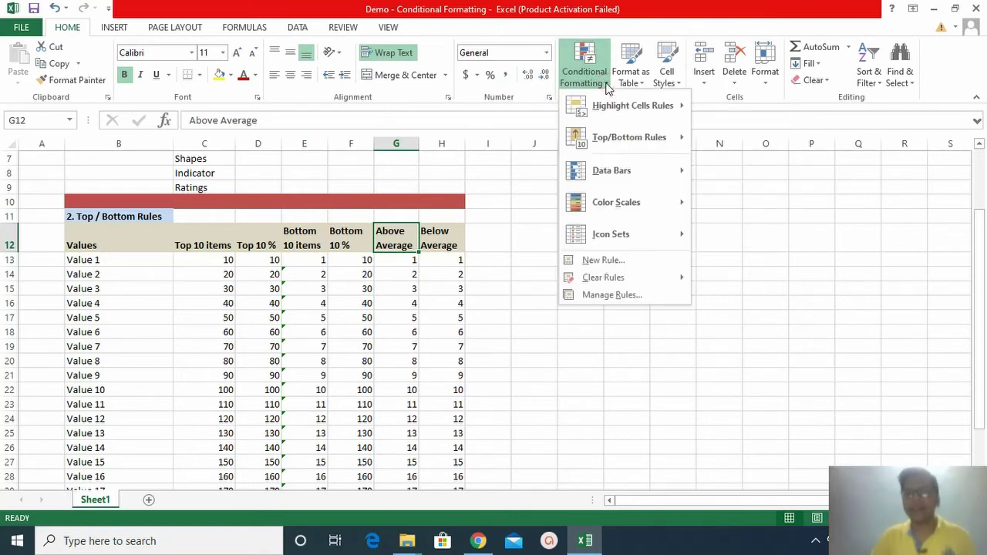
pyautogui.moveTo(611, 147)
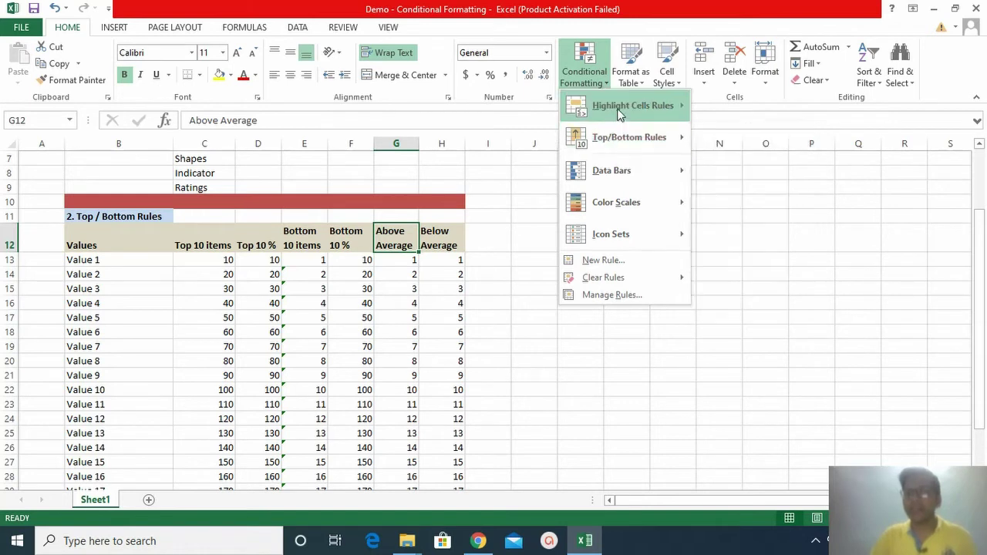
pyautogui.moveTo(618, 113)
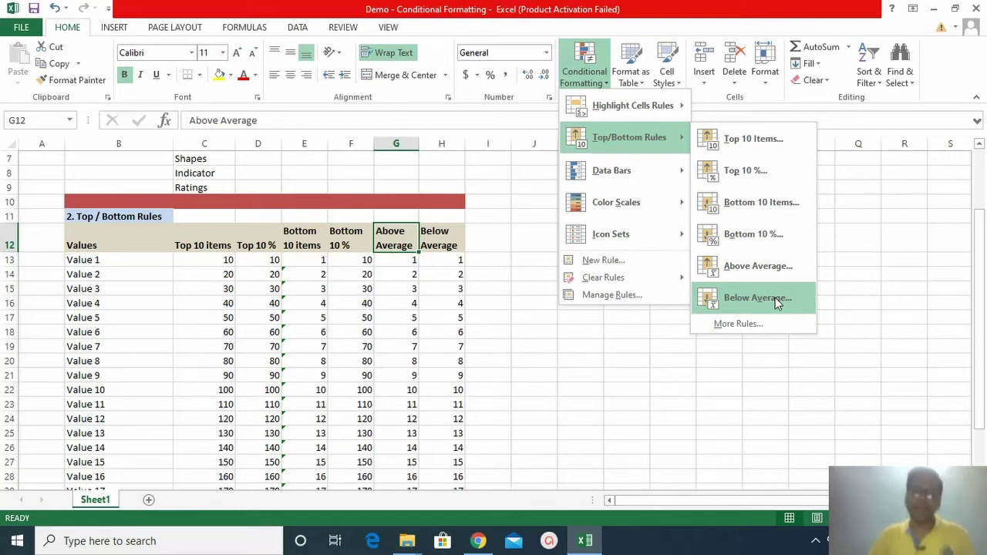
pyautogui.click(194, 240)
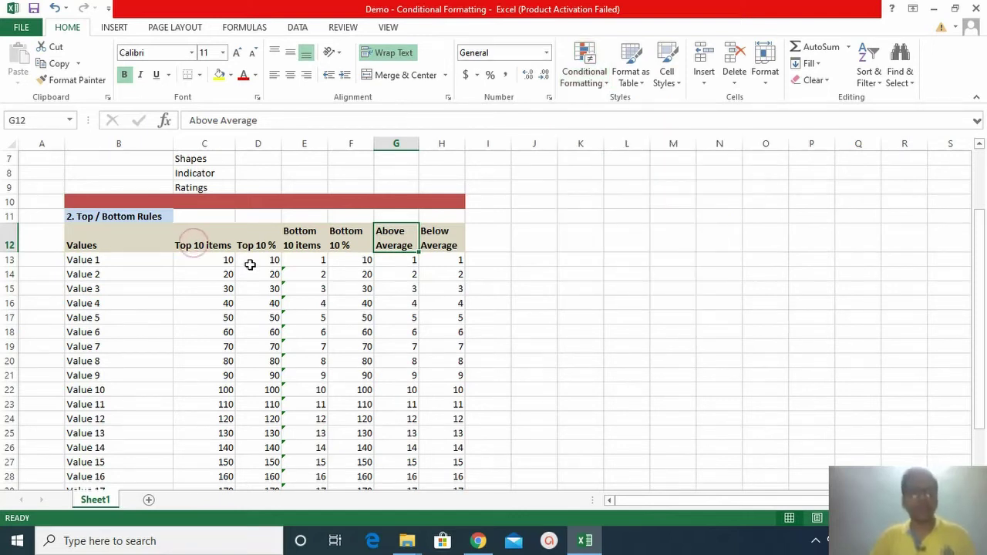
# Select the Top 10 items column's values down to row 32.
pyautogui.click(207, 260)
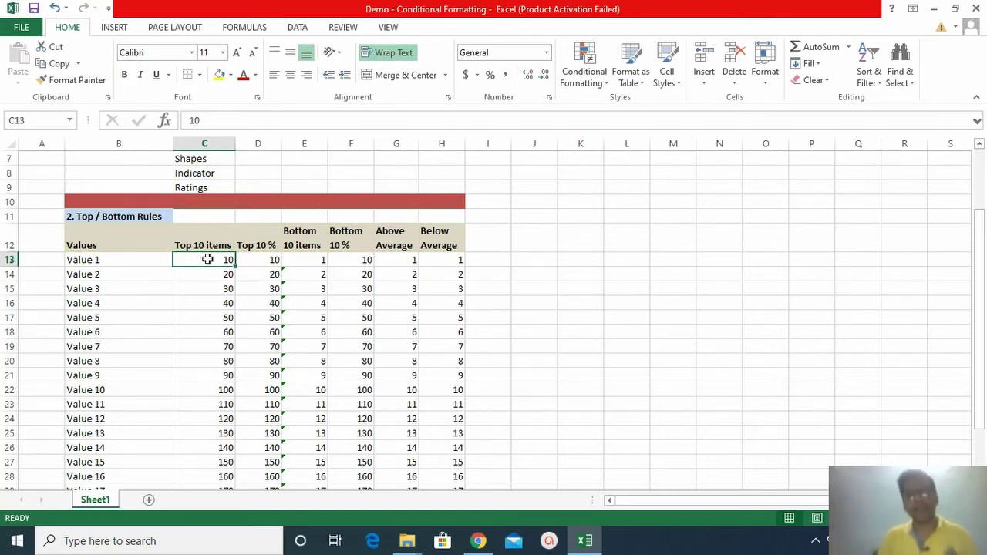
pyautogui.hotkey('shift', 'Down')
pyautogui.hotkey('shift', 'Down')
pyautogui.hotkey('shift', 'Down')
pyautogui.hotkey('shift', 'Down')
pyautogui.hotkey('shift', 'Down')
pyautogui.hotkey('shift', 'Down')
pyautogui.hotkey('shift', 'Down')
pyautogui.hotkey('shift', 'Down')
pyautogui.hotkey('shift', 'Down')
pyautogui.hotkey('shift', 'Down')
pyautogui.hotkey('shift', 'Down')
pyautogui.hotkey('shift', 'Down')
pyautogui.hotkey('shift', 'Down')
pyautogui.hotkey('shift', 'Down')
pyautogui.hotkey('shift', 'Down')
pyautogui.hotkey('shift', 'Down')
pyautogui.hotkey('shift', 'Down')
pyautogui.hotkey('shift', 'Down')
pyautogui.hotkey('shift', 'Down')
pyautogui.hotkey('shift', 'Down')
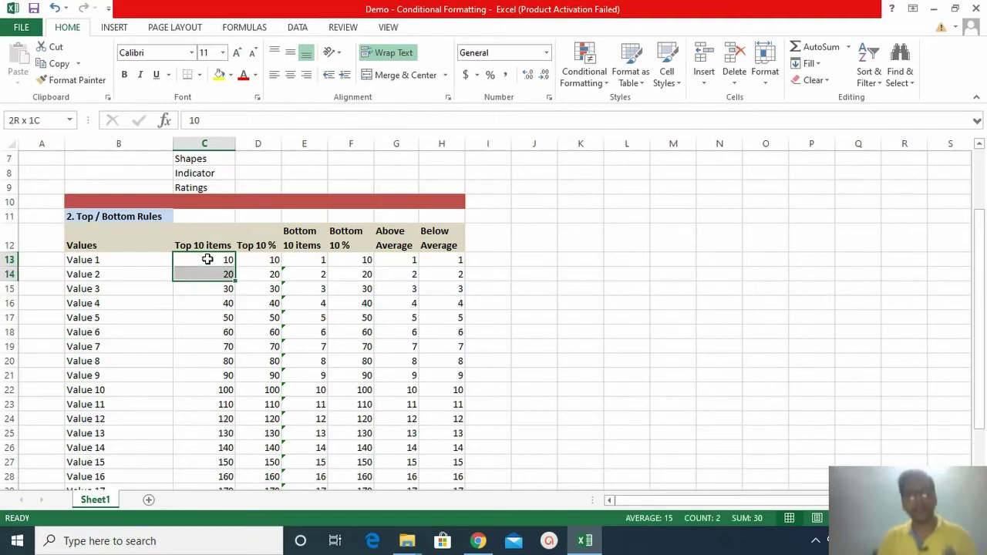
pyautogui.hotkey('shift', 'Up')
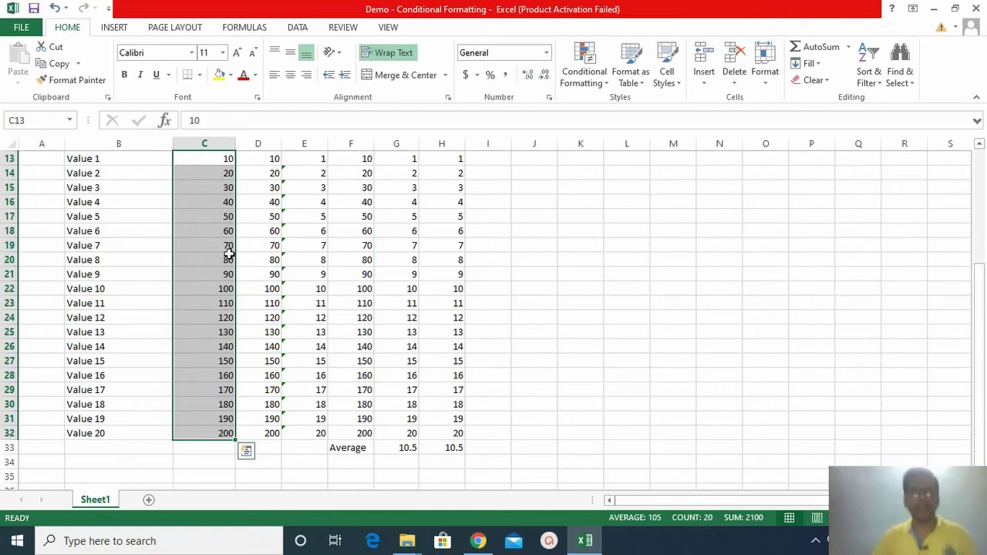
pyautogui.scroll(1, 297, 270)
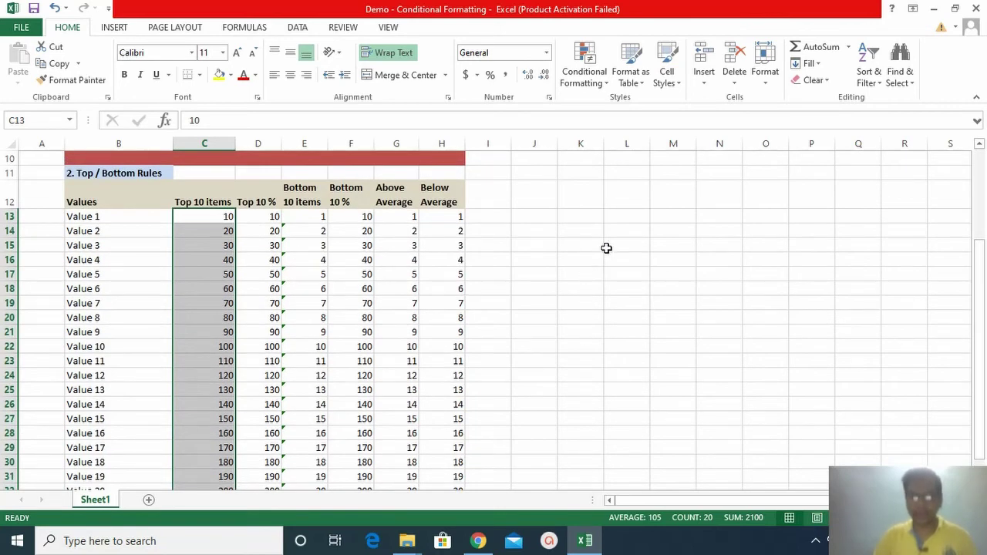
# Apply a Top 10 Items rule keeping 10 items and Light Red Fill with Dark Red Text.
pyautogui.click(605, 80)
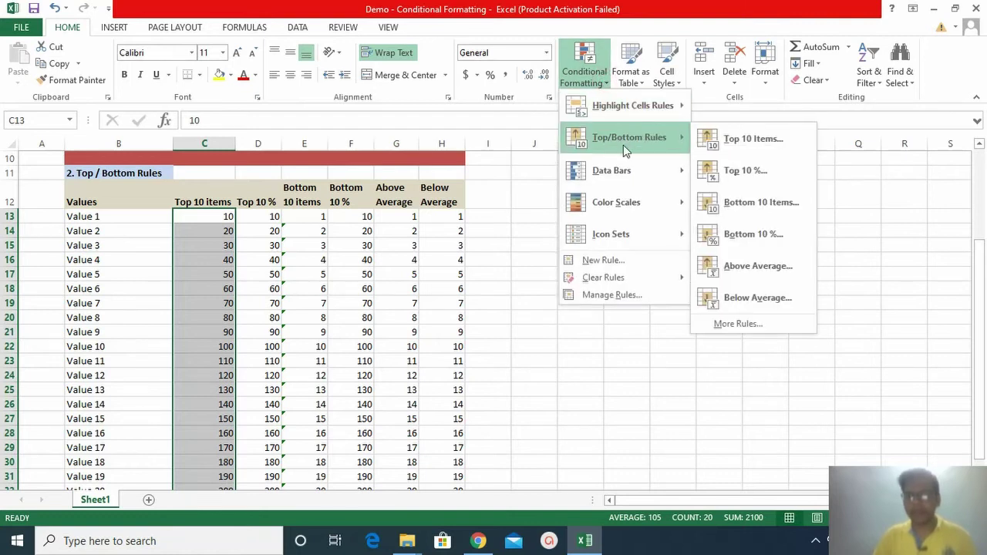
pyautogui.click(754, 146)
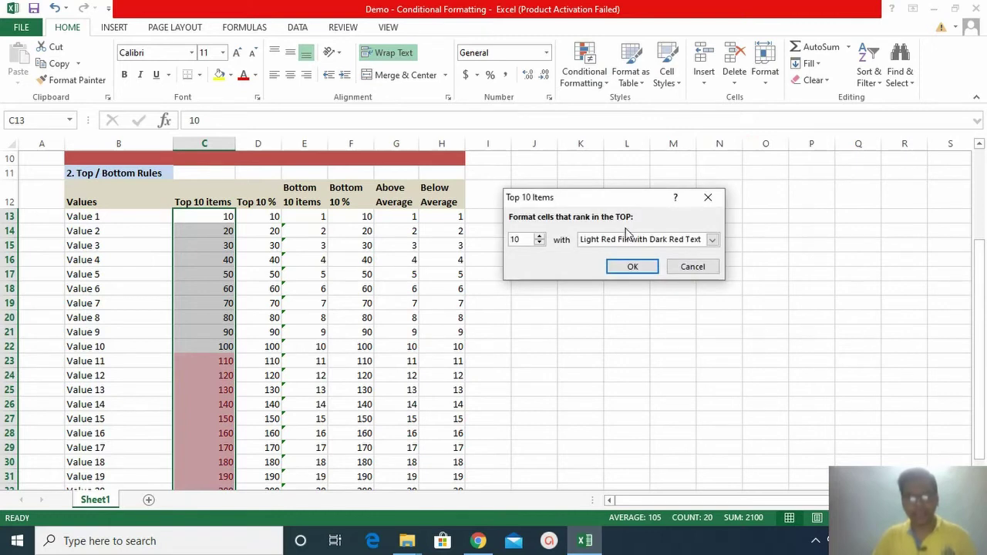
pyautogui.click(712, 240)
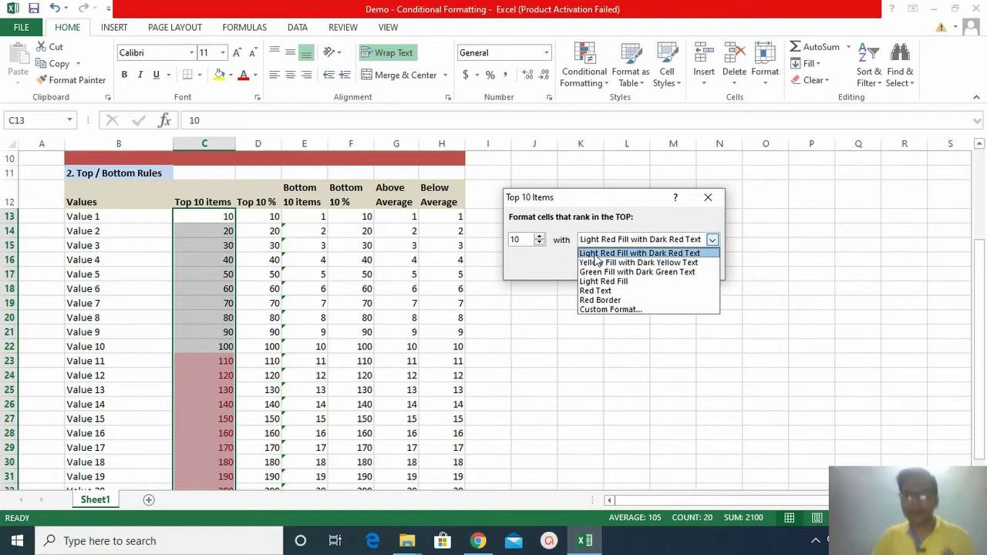
pyautogui.click(594, 255)
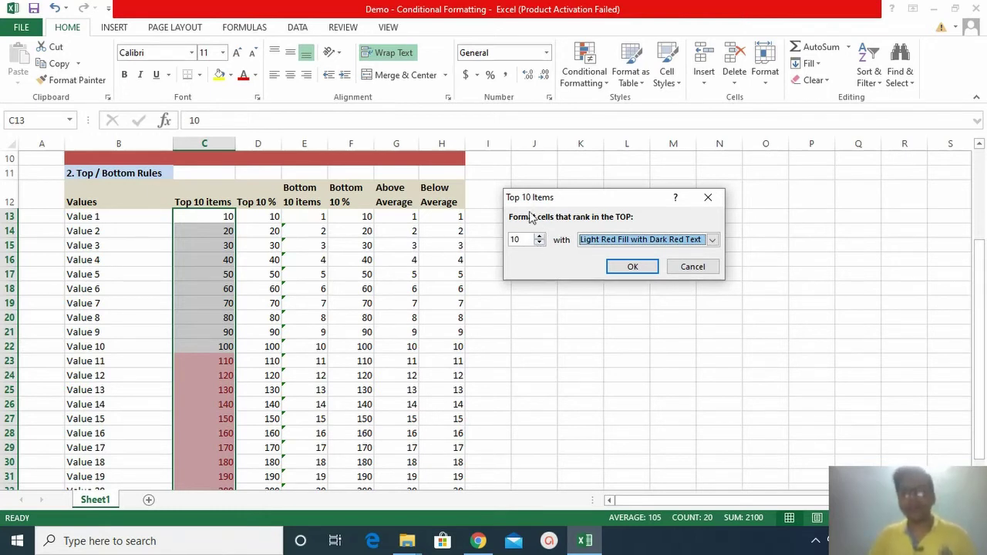
pyautogui.click(522, 242)
pyautogui.press('BackSpace')
pyautogui.write('1')
pyautogui.press('BackSpace')
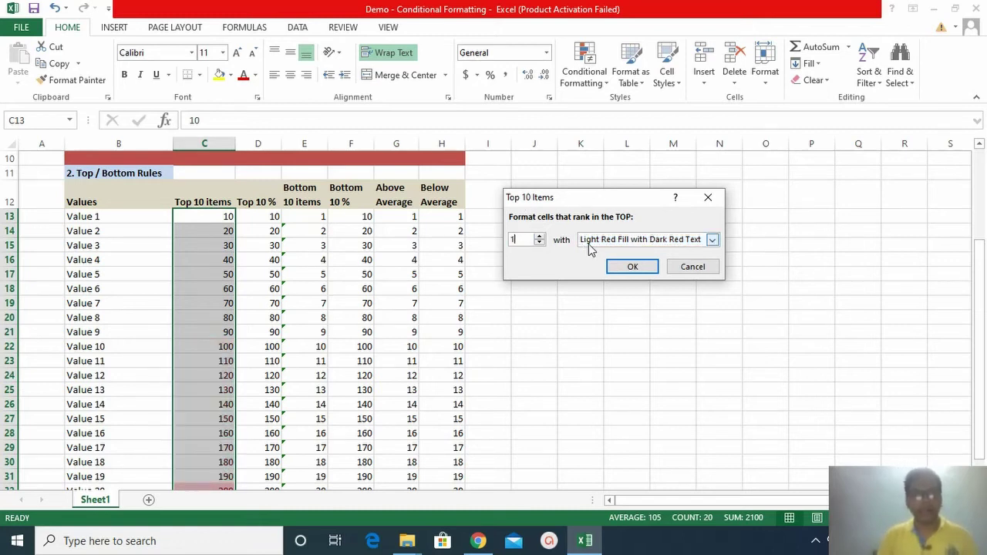
pyautogui.write('00')
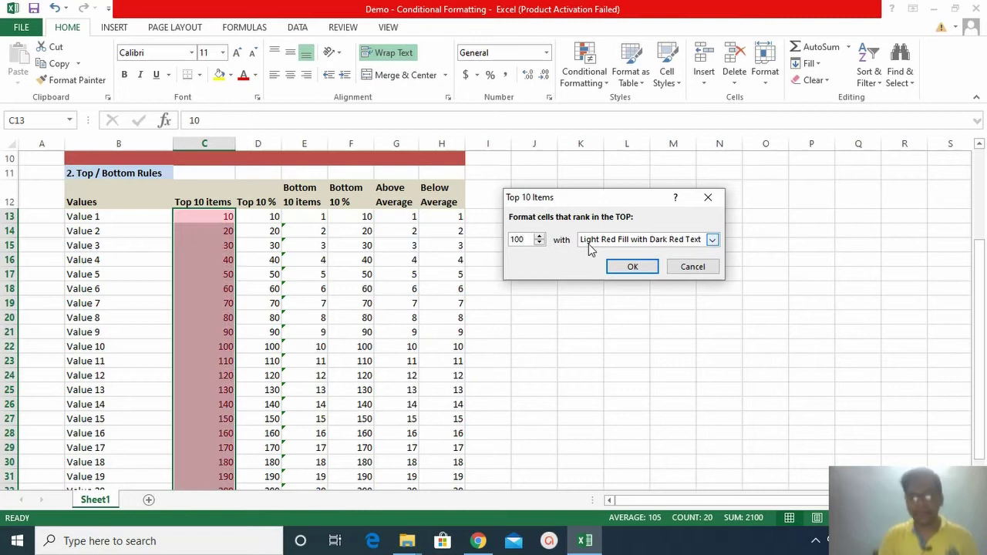
pyautogui.press('BackSpace')
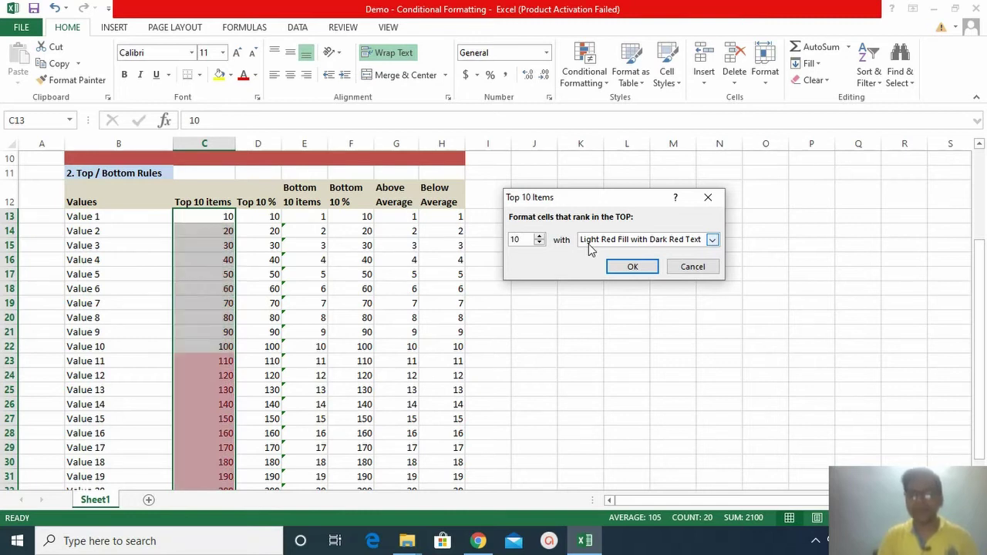
pyautogui.click(632, 266)
pyautogui.click(642, 262)
pyautogui.click(209, 219)
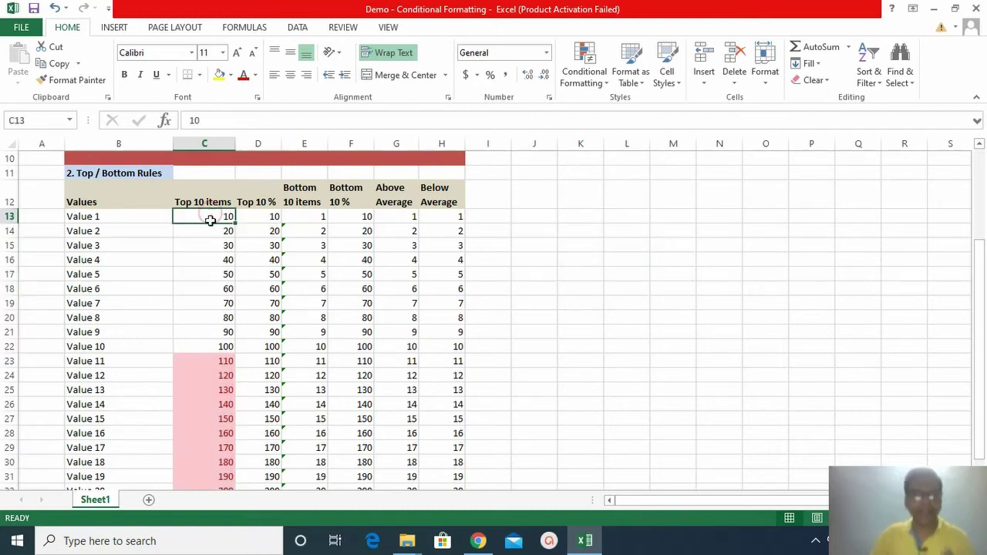
# Check the highlighted values in the Top 10 items column.
pyautogui.press('Down')
pyautogui.press('Down')
pyautogui.press('Down')
pyautogui.press('Down')
pyautogui.press('Down')
pyautogui.press('Down')
pyautogui.press('Down')
pyautogui.press('Down')
pyautogui.press('Down')
pyautogui.press('Down')
pyautogui.press('Down')
pyautogui.press('Down')
pyautogui.press('Down')
pyautogui.press('Down')
pyautogui.press('Down')
pyautogui.press('Down')
pyautogui.press('Down')
pyautogui.press('Down')
pyautogui.press('Down')
pyautogui.press('Down')
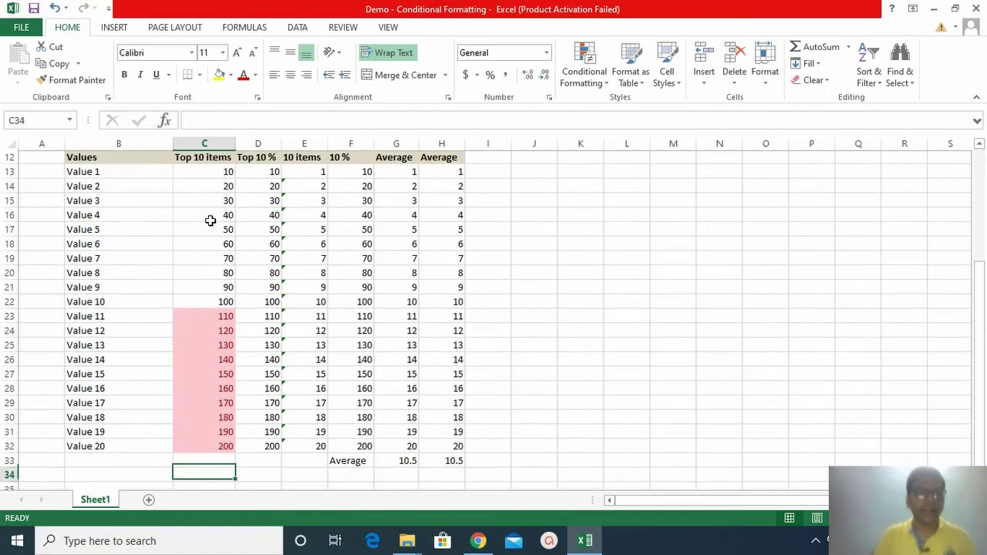
pyautogui.press('Up')
pyautogui.press('Up')
pyautogui.press('Up')
pyautogui.press('Up')
pyautogui.press('Up')
pyautogui.press('Up')
pyautogui.press('Up')
pyautogui.press('Up')
pyautogui.press('Up')
pyautogui.press('Up')
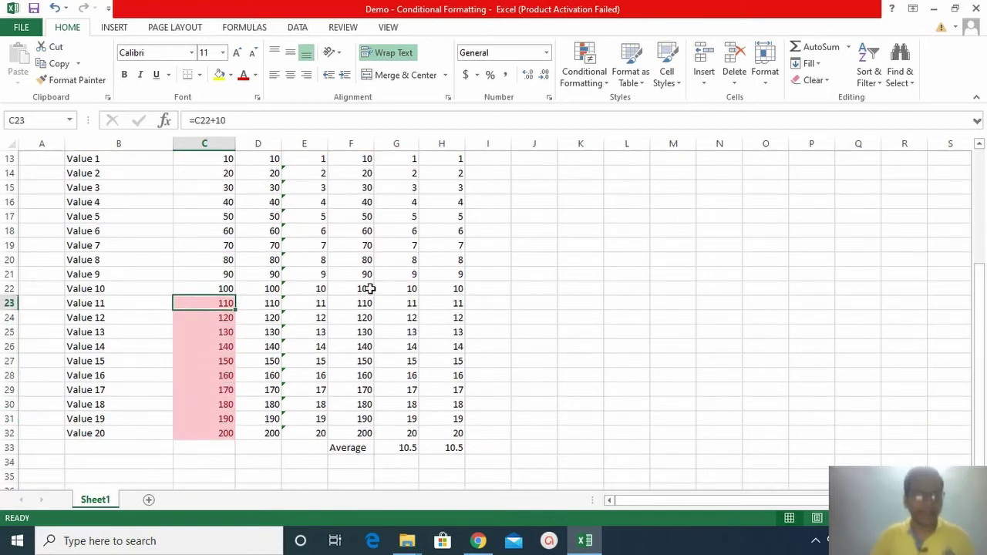
pyautogui.scroll(2, 370, 290)
pyautogui.scroll(-1, 371, 295)
pyautogui.scroll(-1, 370, 296)
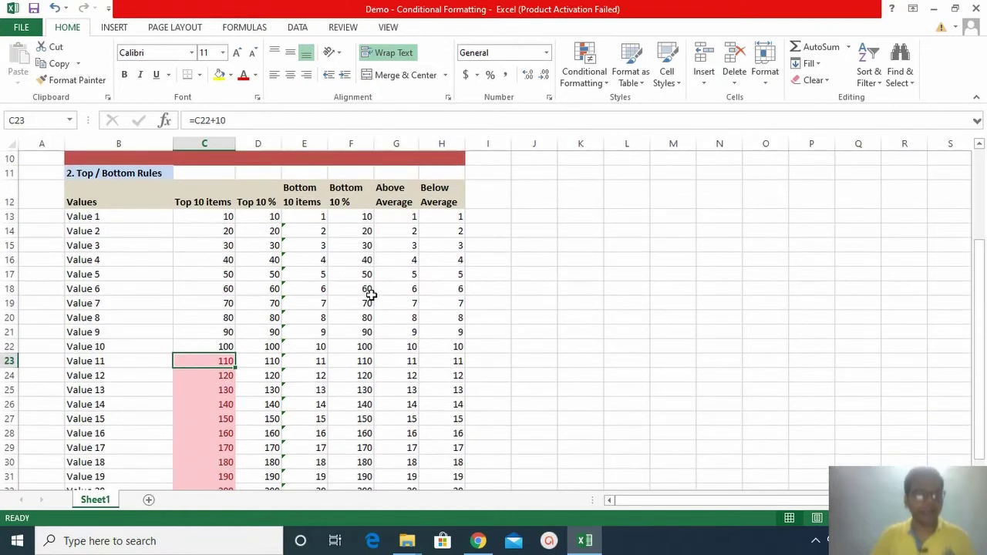
# Select the Top 10 % values and apply a Top 10 % rule with Yellow Fill with Dark Yellow Text.
pyautogui.click(272, 216)
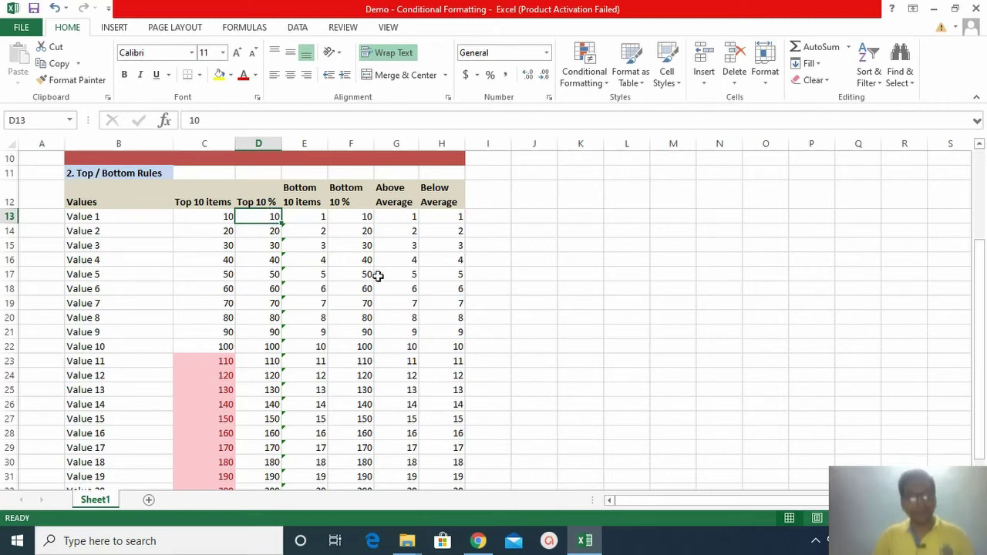
pyautogui.hotkey('ctrl', 'shift', 'Down')
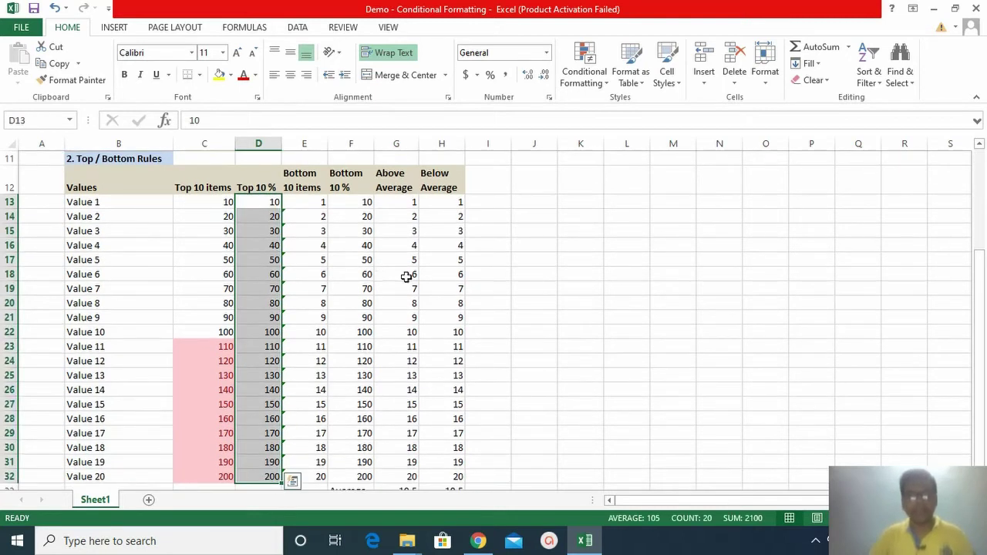
pyautogui.click(608, 84)
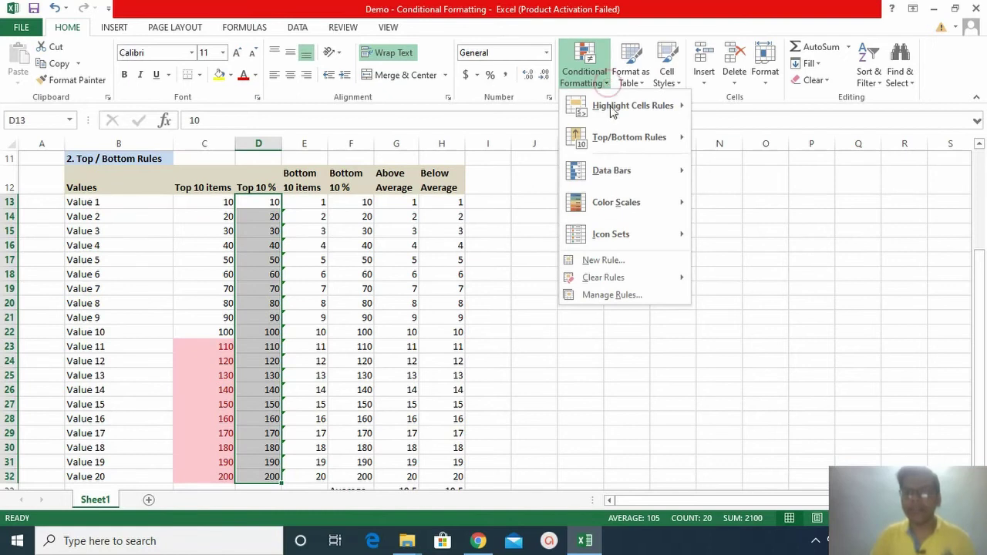
pyautogui.moveTo(624, 137)
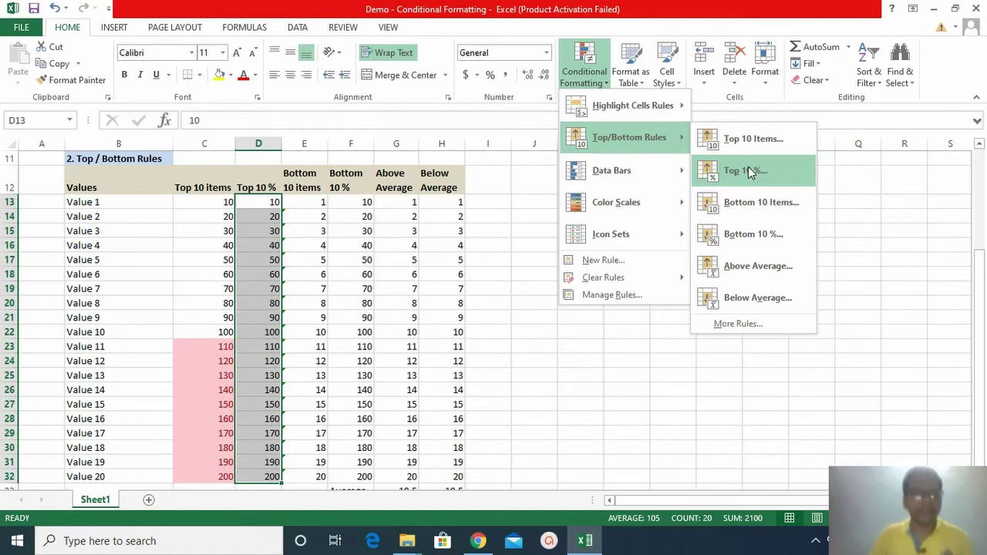
pyautogui.click(748, 172)
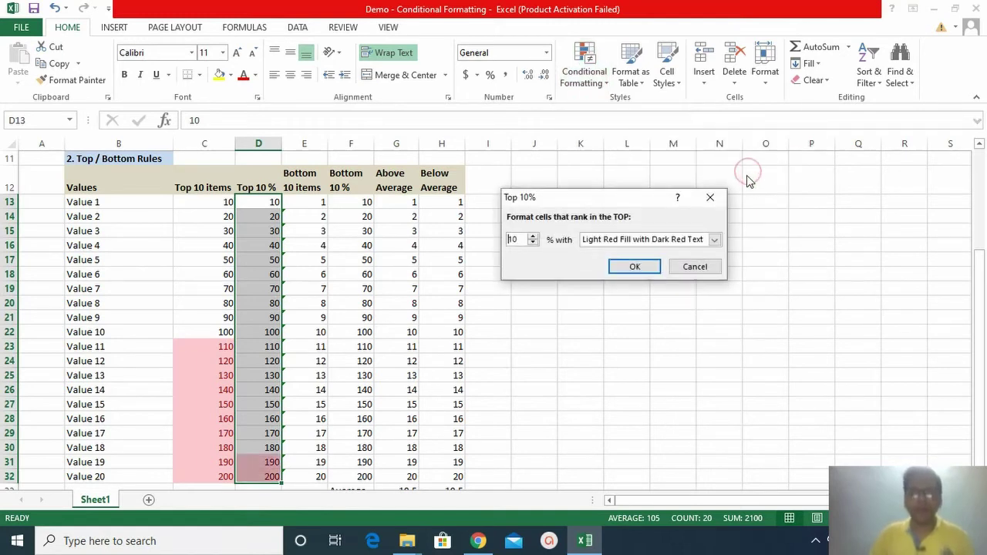
pyautogui.click(680, 239)
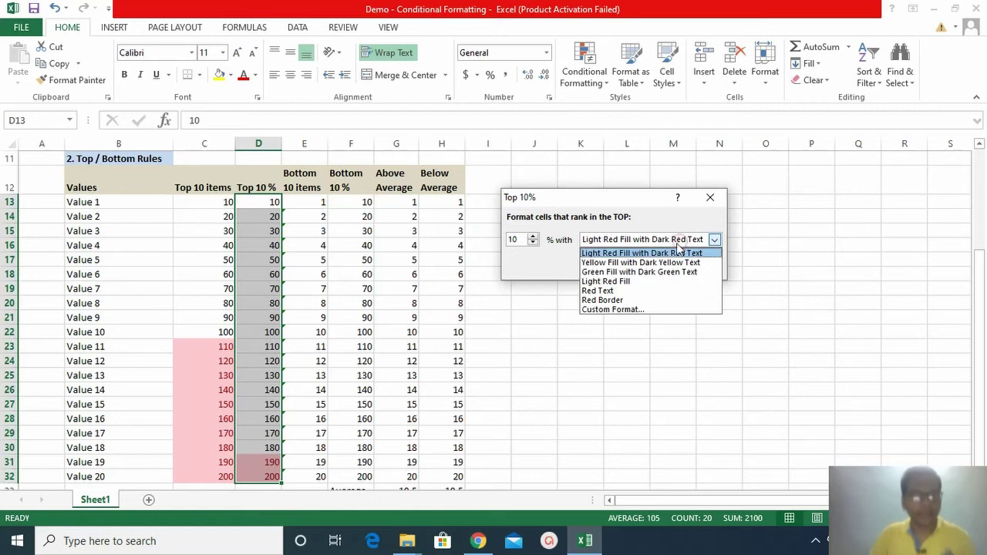
pyautogui.click(634, 263)
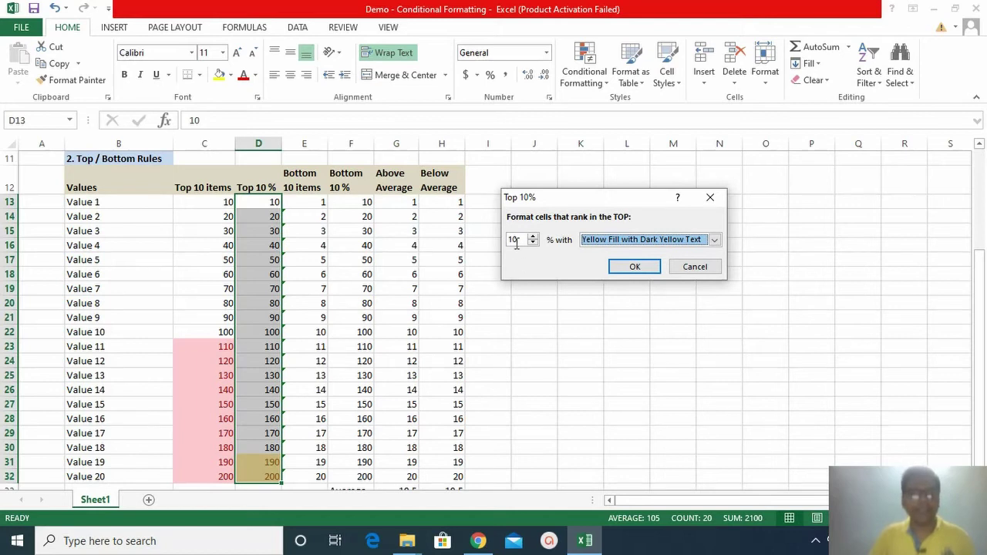
pyautogui.click(634, 267)
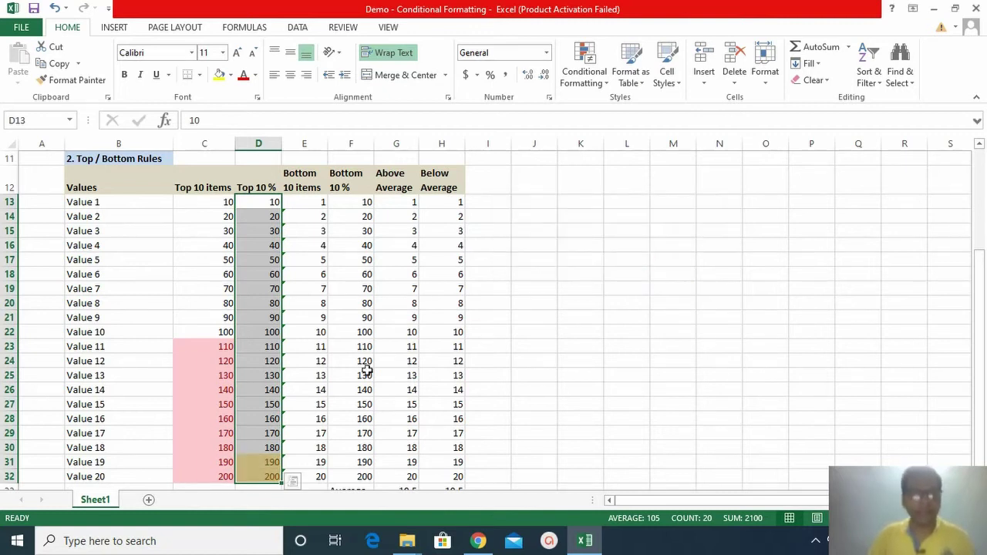
pyautogui.click(270, 463)
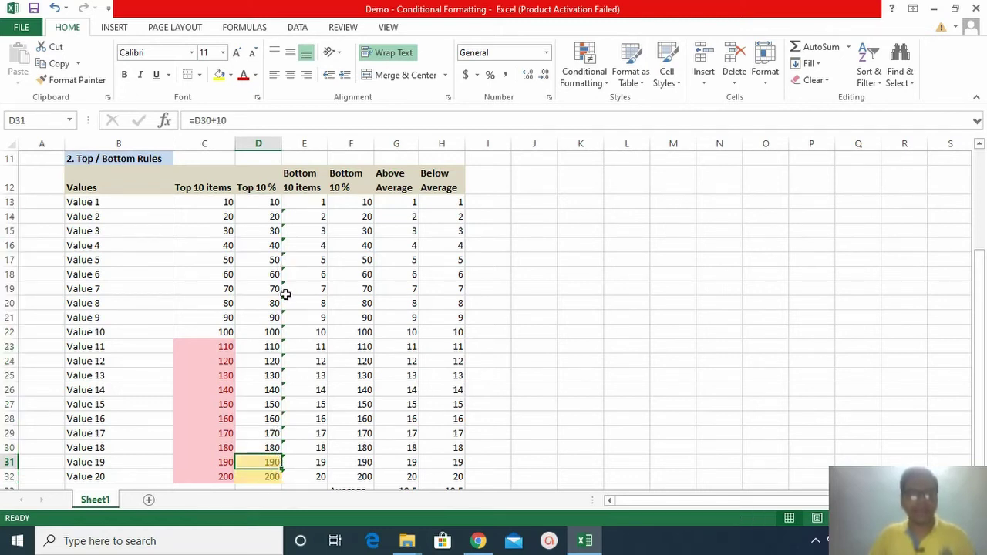
# Select E13:E32 and apply a Bottom 10 Items rule with Green Fill with Dark Green Text.
pyautogui.click(310, 200)
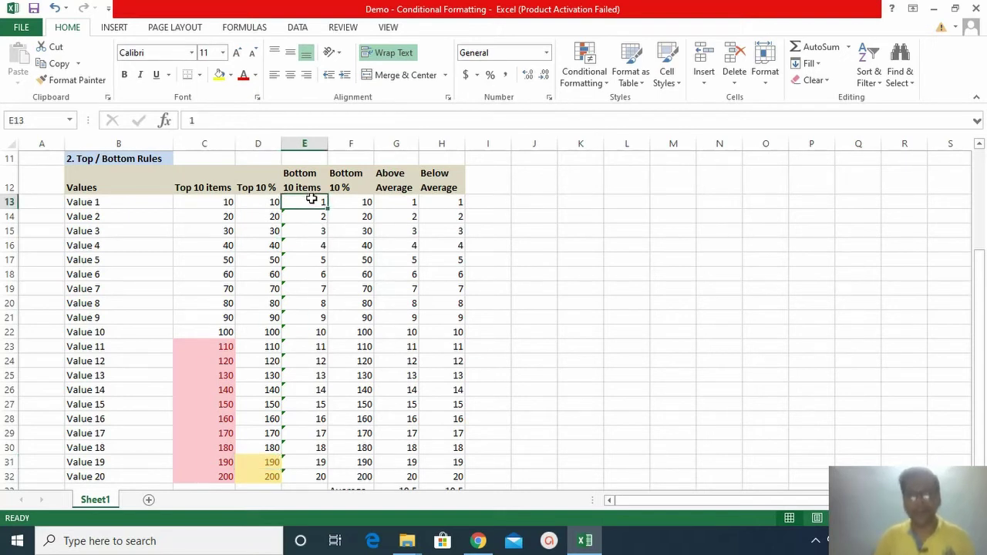
pyautogui.hotkey('ctrl', 'shift', 'Down')
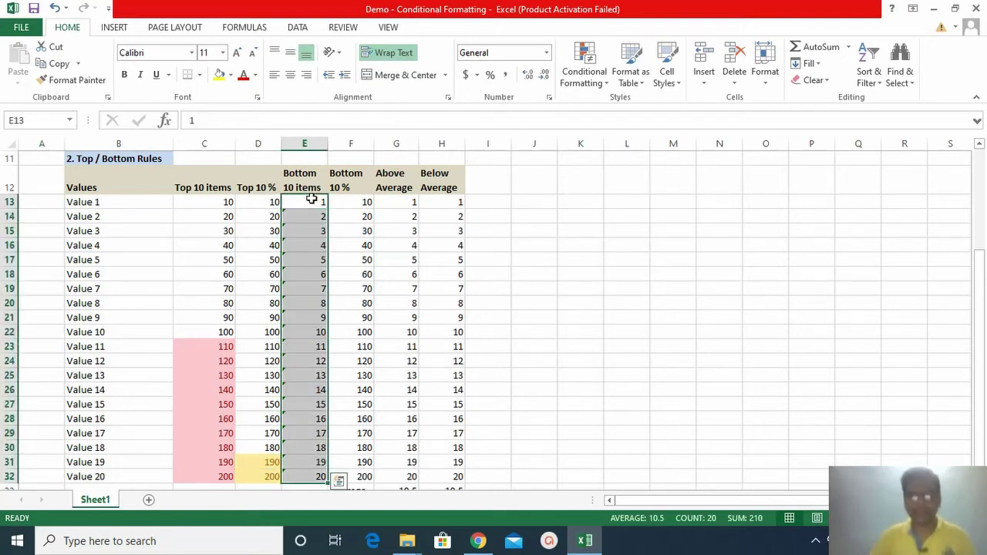
pyautogui.scroll(-2, 367, 339)
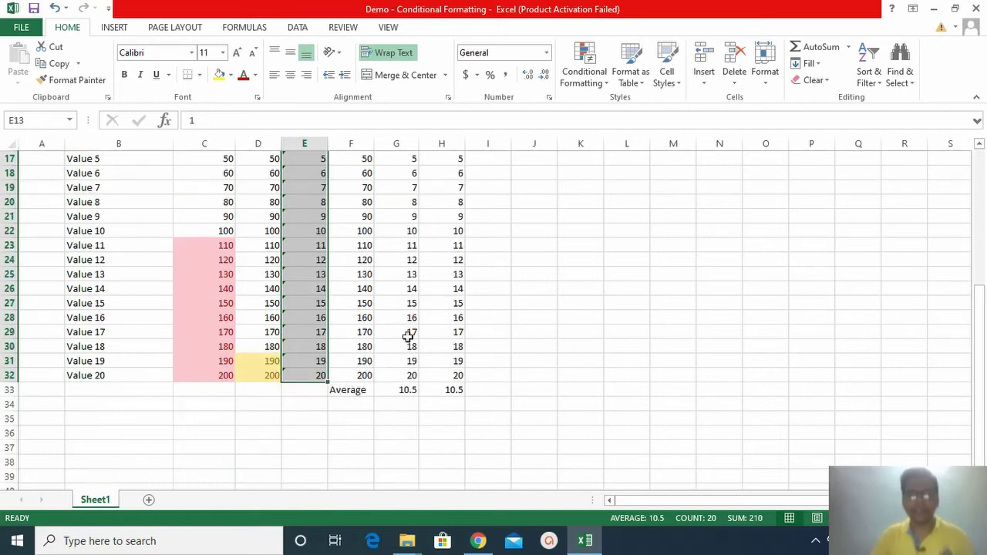
pyautogui.scroll(2, 410, 333)
pyautogui.click(609, 79)
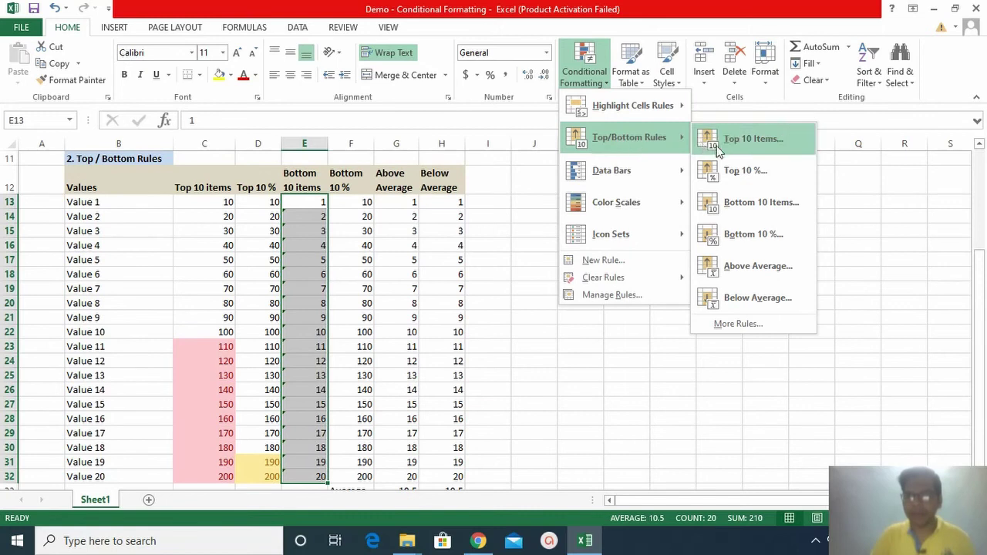
pyautogui.click(757, 205)
pyautogui.click(712, 240)
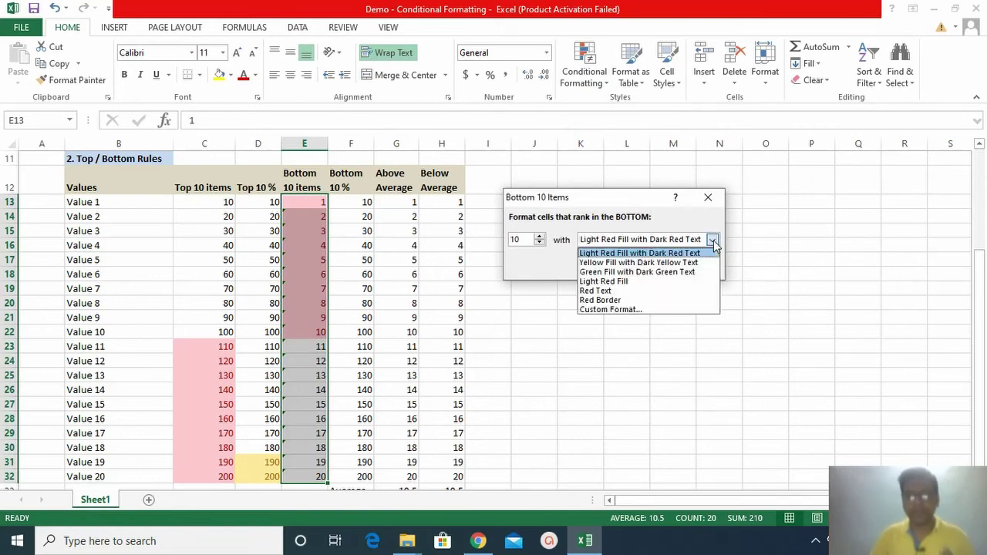
pyautogui.click(648, 273)
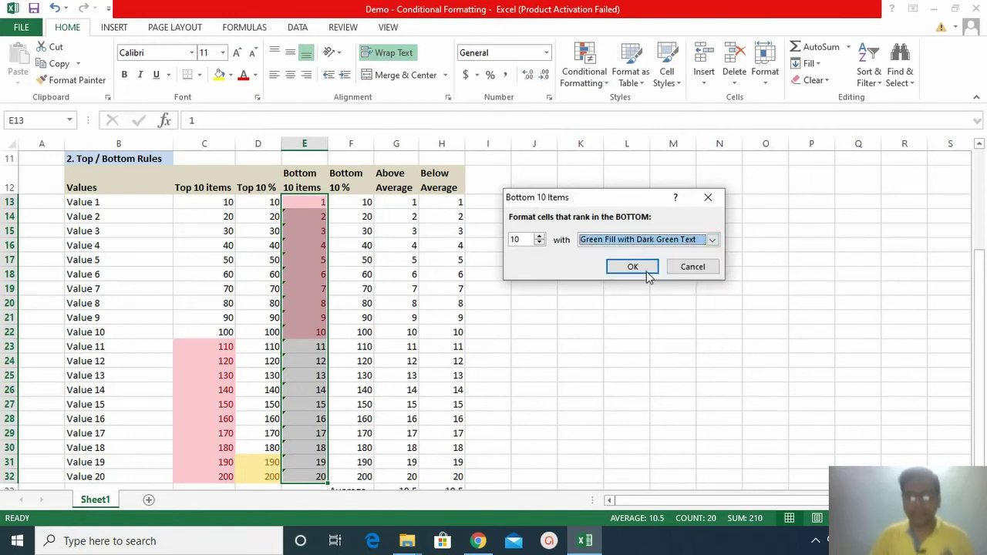
pyautogui.click(632, 268)
pyautogui.click(303, 317)
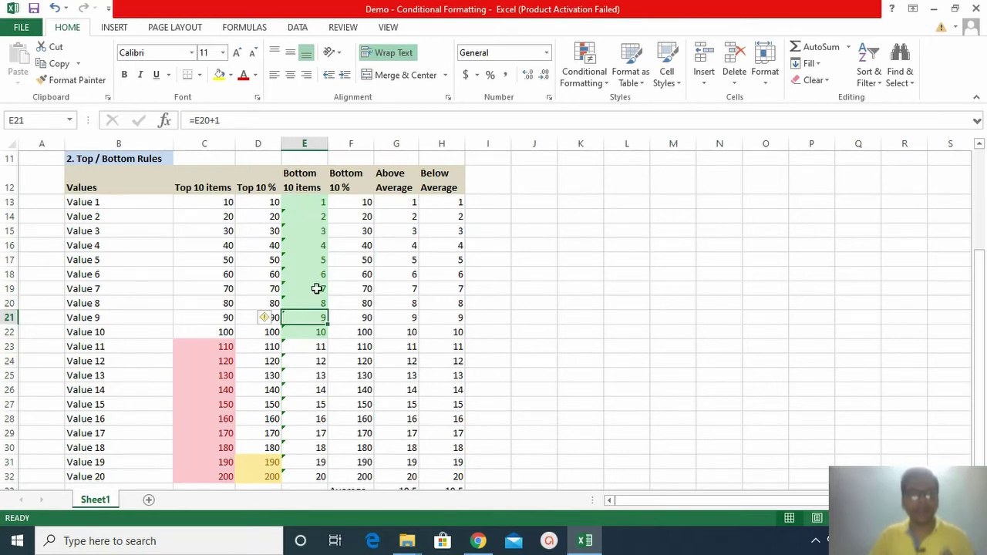
pyautogui.scroll(-3, 309, 354)
pyautogui.scroll(4, 308, 357)
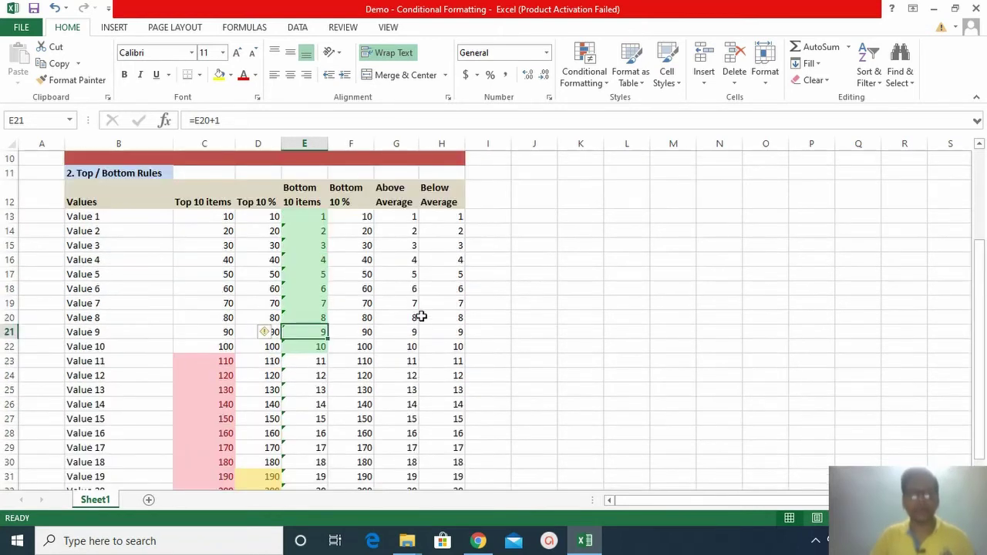
# Select F13:F32 and apply a Bottom 10 % rule with the default Light Red Fill with Dark Red Text.
pyautogui.click(364, 221)
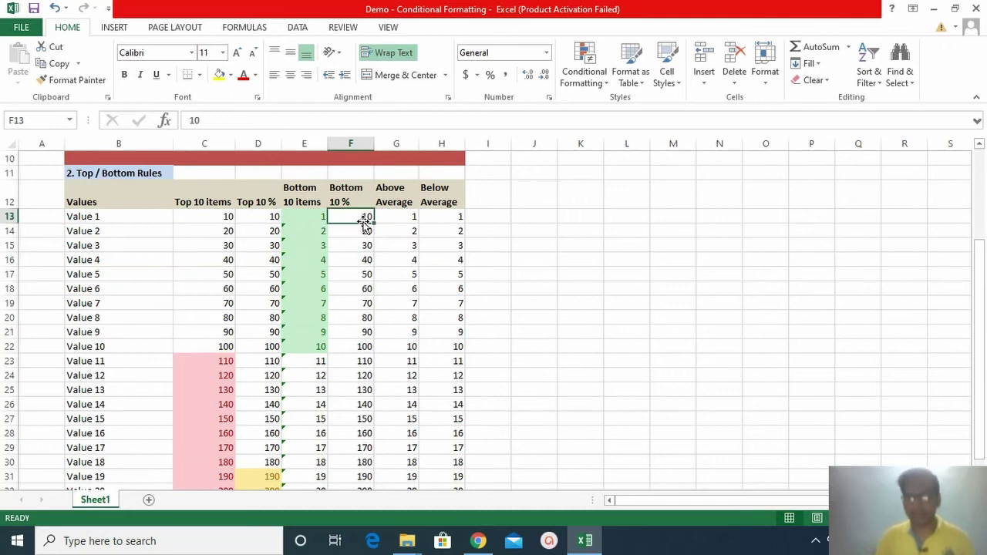
pyautogui.hotkey('shift', 'Down')
pyautogui.hotkey('shift', 'Down')
pyautogui.hotkey('shift', 'Down')
pyautogui.hotkey('shift', 'Down')
pyautogui.hotkey('shift', 'Down')
pyautogui.hotkey('shift', 'Down')
pyautogui.hotkey('shift', 'Down')
pyautogui.hotkey('shift', 'Down')
pyautogui.hotkey('shift', 'Down')
pyautogui.hotkey('shift', 'Down')
pyautogui.hotkey('shift', 'Down')
pyautogui.hotkey('shift', 'Down')
pyautogui.hotkey('shift', 'Down')
pyautogui.hotkey('shift', 'Down')
pyautogui.hotkey('shift', 'Down')
pyautogui.hotkey('shift', 'Down')
pyautogui.hotkey('shift', 'Down')
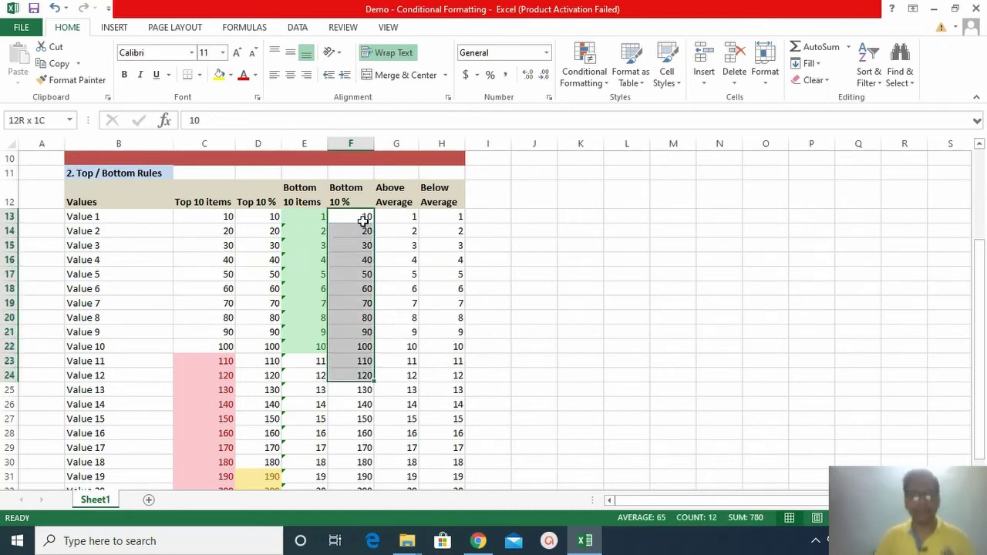
pyautogui.hotkey('shift', 'Down')
pyautogui.hotkey('shift', 'Down')
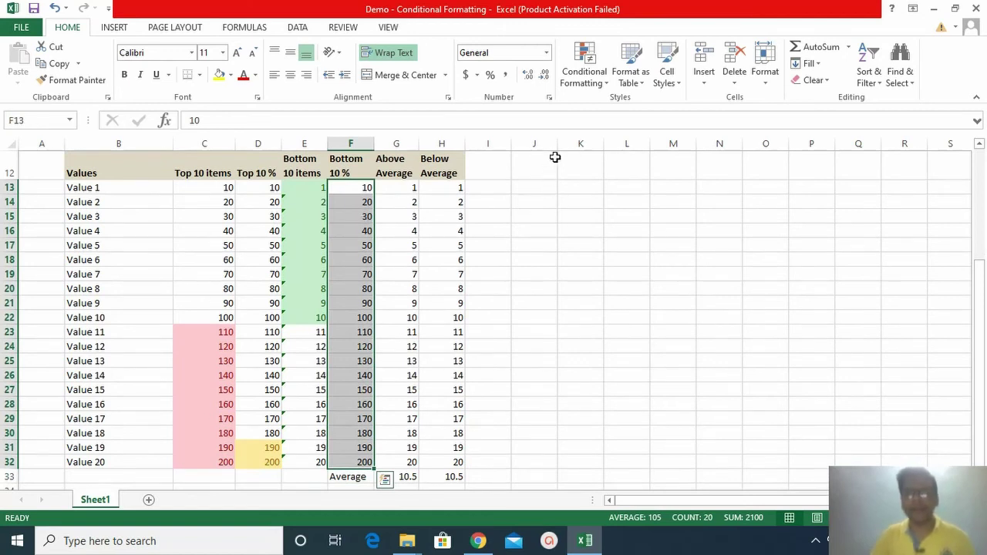
pyautogui.click(604, 83)
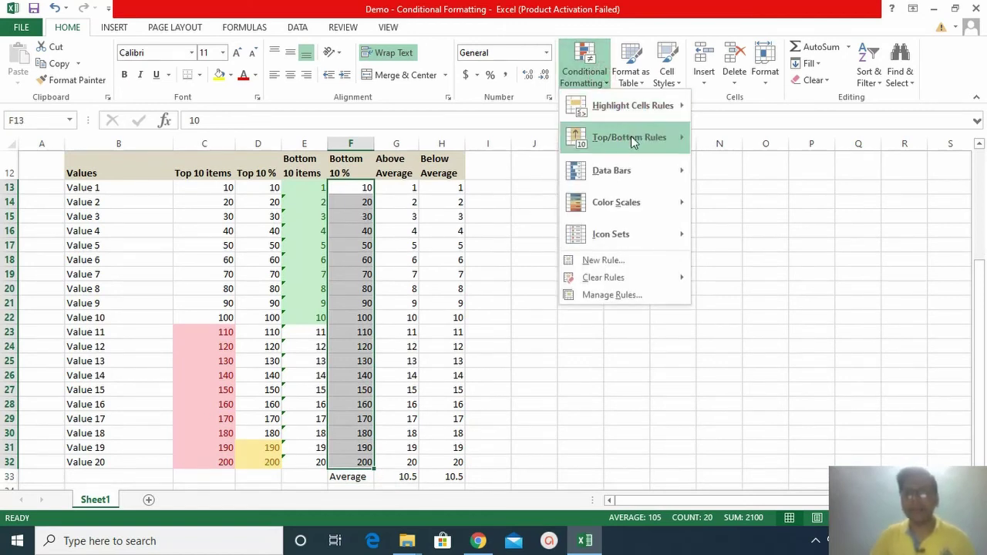
pyautogui.moveTo(634, 144)
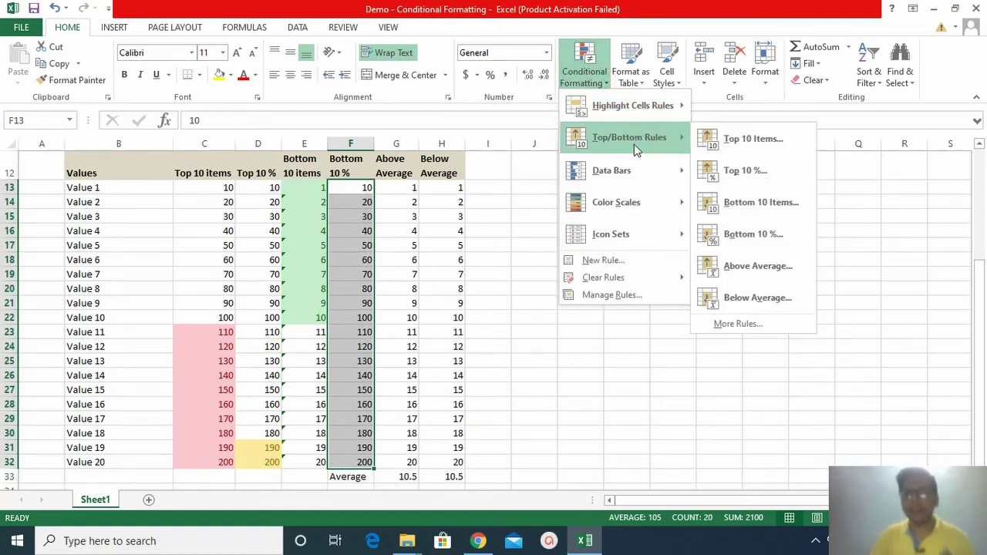
pyautogui.click(770, 235)
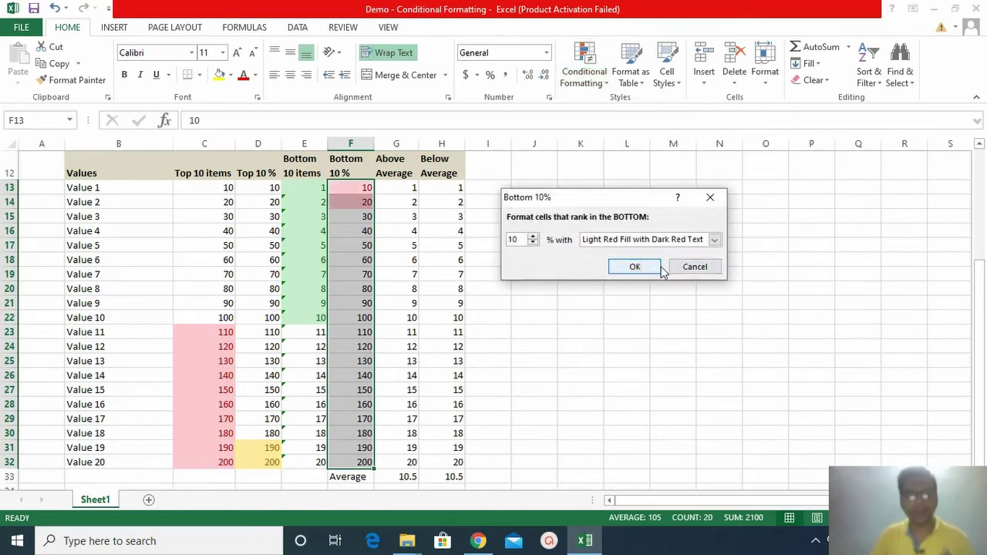
pyautogui.click(634, 266)
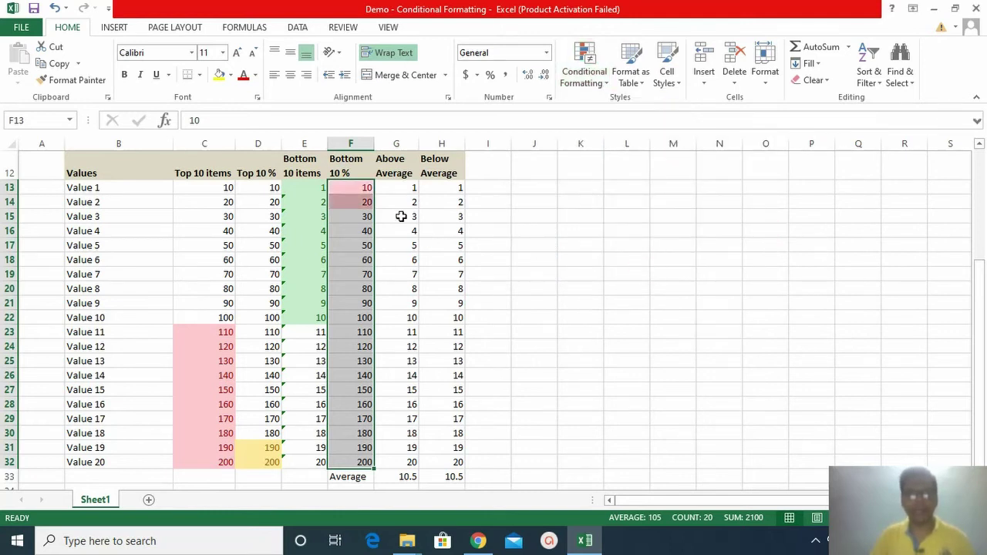
pyautogui.click(364, 191)
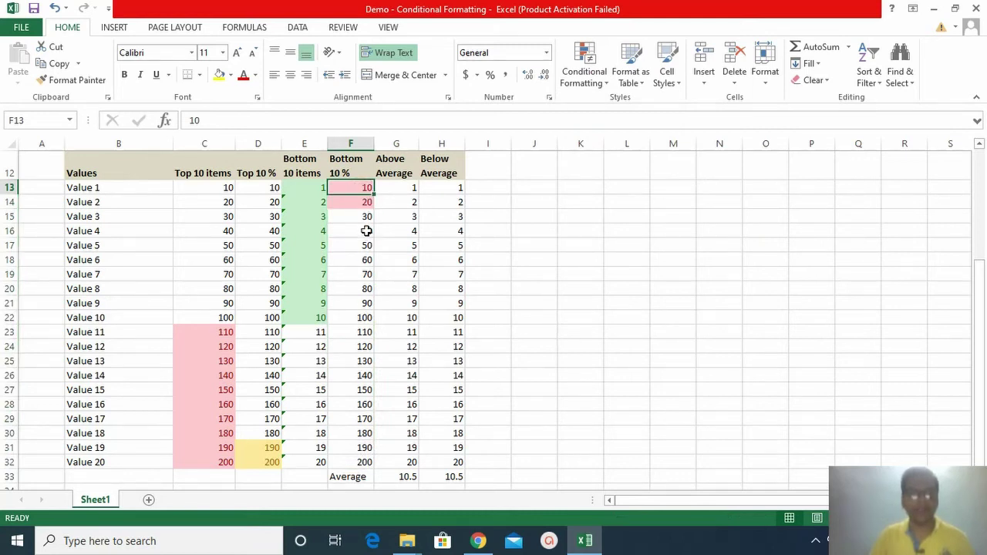
pyautogui.click(401, 187)
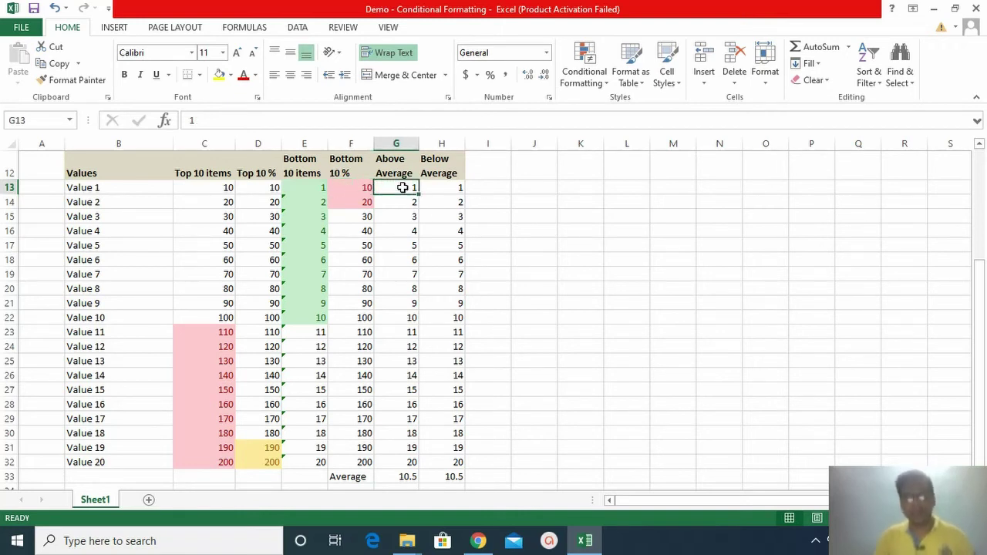
# Select G13:G32 and give it an Above Average rule with Light Red Fill.
pyautogui.hotkey('shift', 'Down')
pyautogui.hotkey('shift', 'Down')
pyautogui.hotkey('shift', 'Down')
pyautogui.hotkey('shift', 'Down')
pyautogui.hotkey('shift', 'Down')
pyautogui.hotkey('shift', 'Down')
pyautogui.hotkey('shift', 'Down')
pyautogui.hotkey('shift', 'Down')
pyautogui.hotkey('shift', 'Down')
pyautogui.hotkey('shift', 'Down')
pyautogui.hotkey('shift', 'Down')
pyautogui.hotkey('shift', 'Down')
pyautogui.hotkey('shift', 'Down')
pyautogui.hotkey('shift', 'Down')
pyautogui.hotkey('shift', 'Down')
pyautogui.hotkey('shift', 'Down')
pyautogui.hotkey('shift', 'Down')
pyautogui.hotkey('shift', 'Down')
pyautogui.hotkey('shift', 'Down')
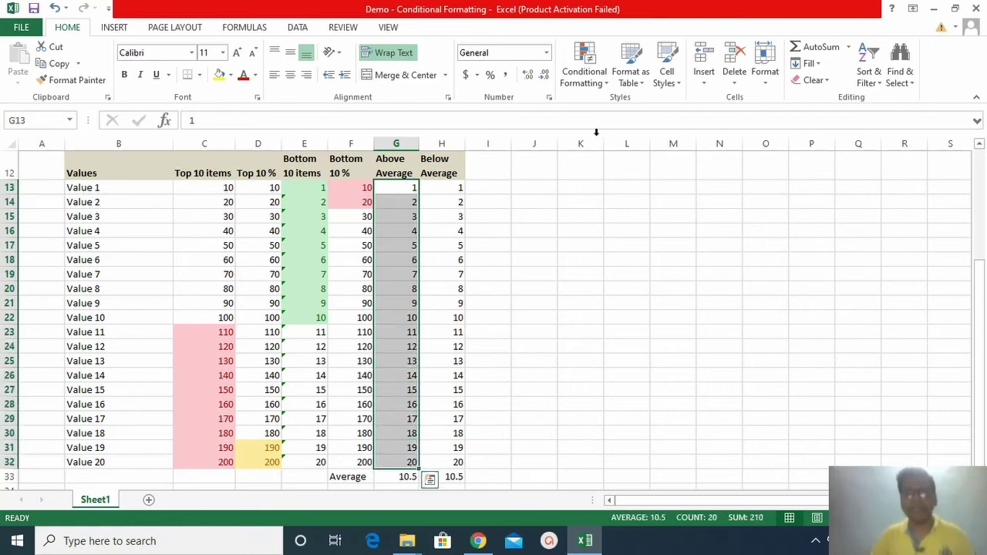
pyautogui.click(584, 73)
pyautogui.moveTo(619, 136)
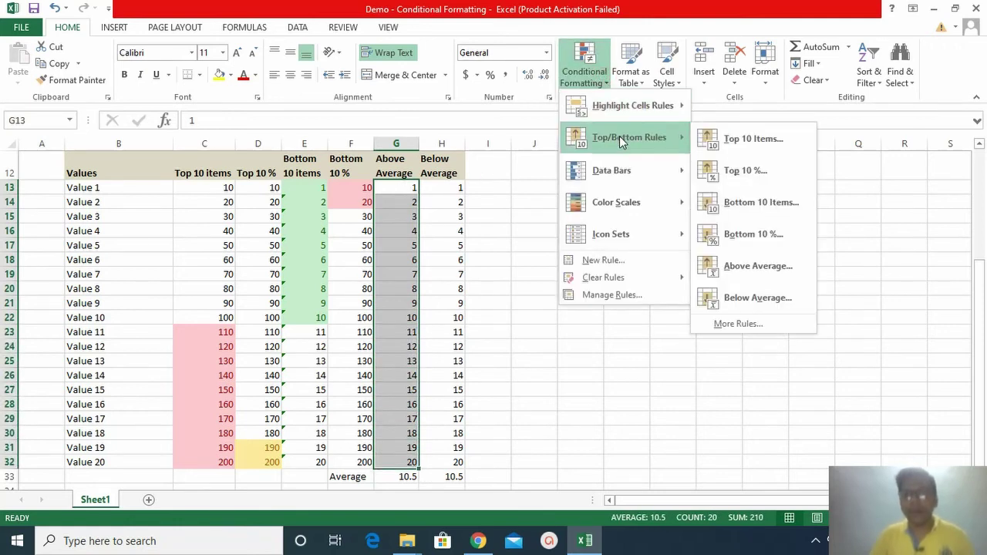
pyautogui.click(781, 270)
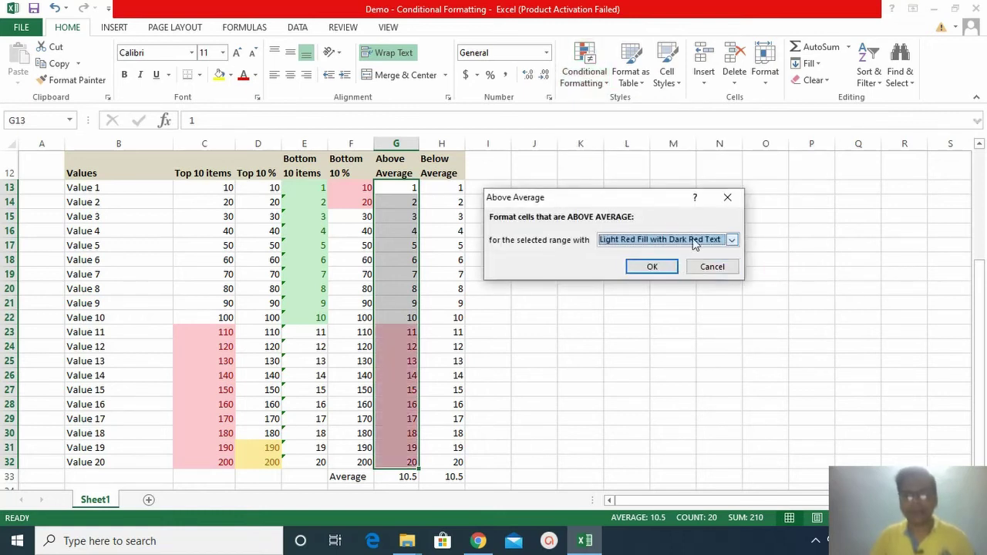
pyautogui.click(694, 240)
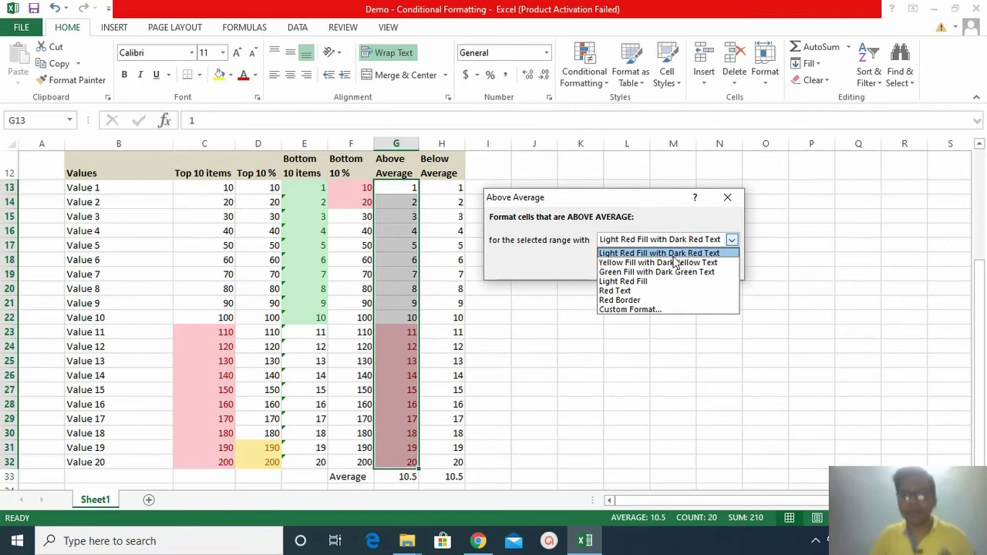
pyautogui.click(649, 281)
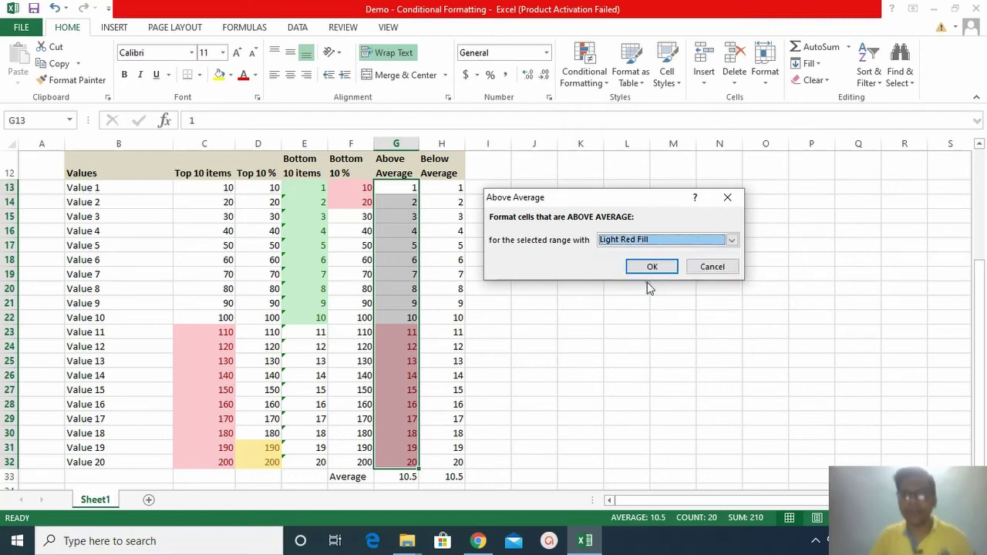
pyautogui.click(658, 267)
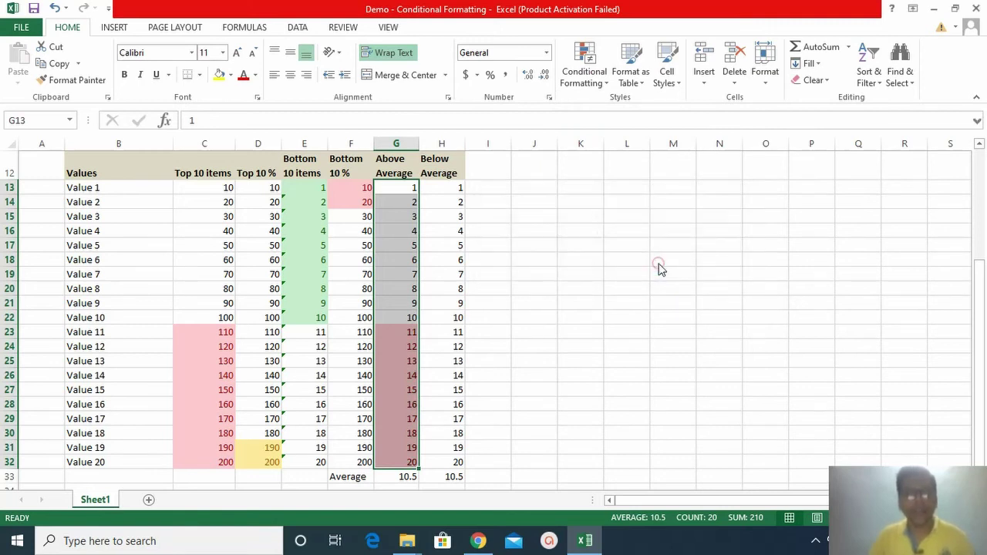
pyautogui.click(396, 332)
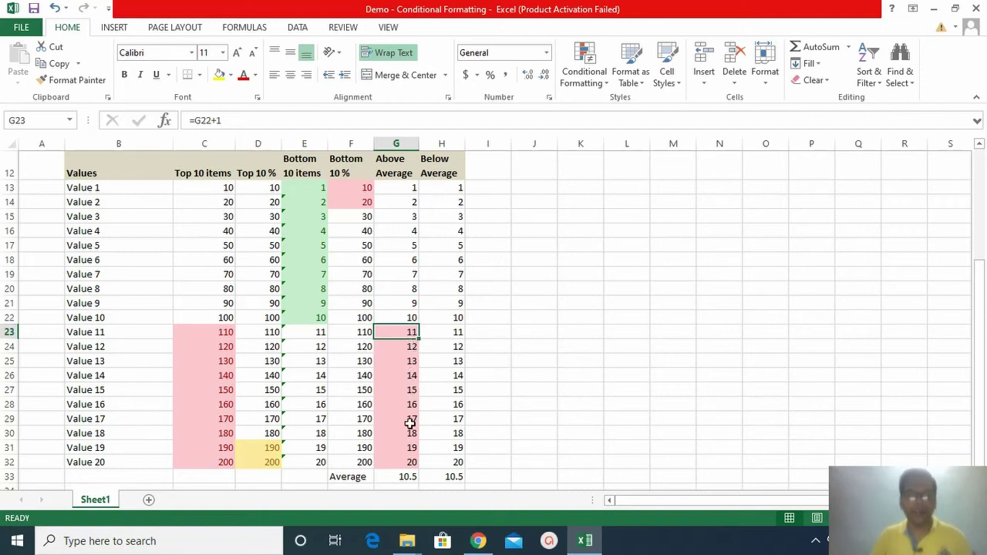
pyautogui.click(454, 188)
# Select H13:H32 and apply a Below Average rule with Green Fill with Dark Green Text.
pyautogui.hotkey('shift', 'Down')
pyautogui.hotkey('shift', 'Down')
pyautogui.hotkey('shift', 'Down')
pyautogui.hotkey('shift', 'Down')
pyautogui.hotkey('shift', 'Down')
pyautogui.hotkey('shift', 'Down')
pyautogui.hotkey('shift', 'Down')
pyautogui.hotkey('shift', 'Down')
pyautogui.hotkey('shift', 'Down')
pyautogui.hotkey('shift', 'Down')
pyautogui.hotkey('shift', 'Down')
pyautogui.hotkey('shift', 'Down')
pyautogui.hotkey('shift', 'Down')
pyautogui.hotkey('shift', 'Down')
pyautogui.hotkey('shift', 'Down')
pyautogui.hotkey('shift', 'Down')
pyautogui.hotkey('shift', 'Down')
pyautogui.hotkey('shift', 'Down')
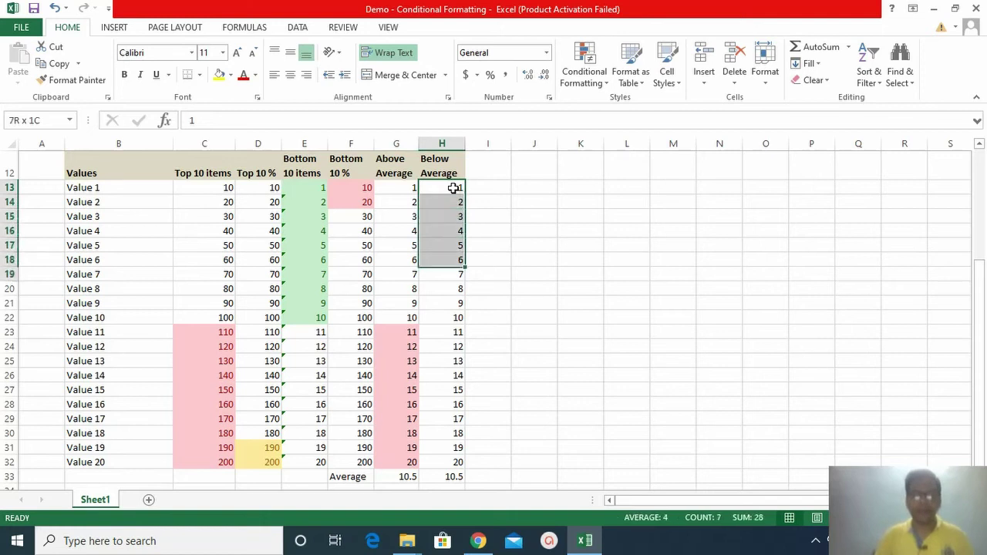
pyautogui.hotkey('shift', 'Down')
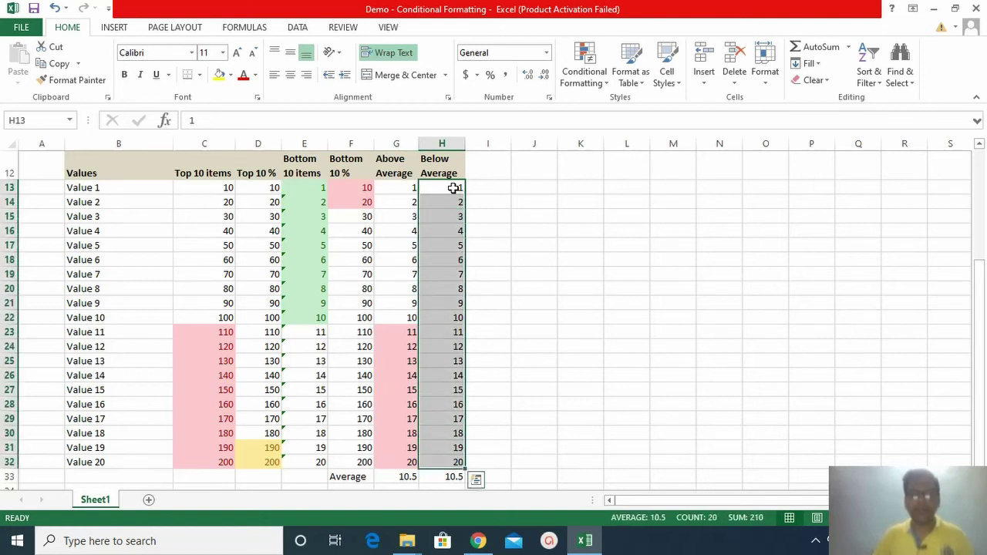
pyautogui.click(606, 84)
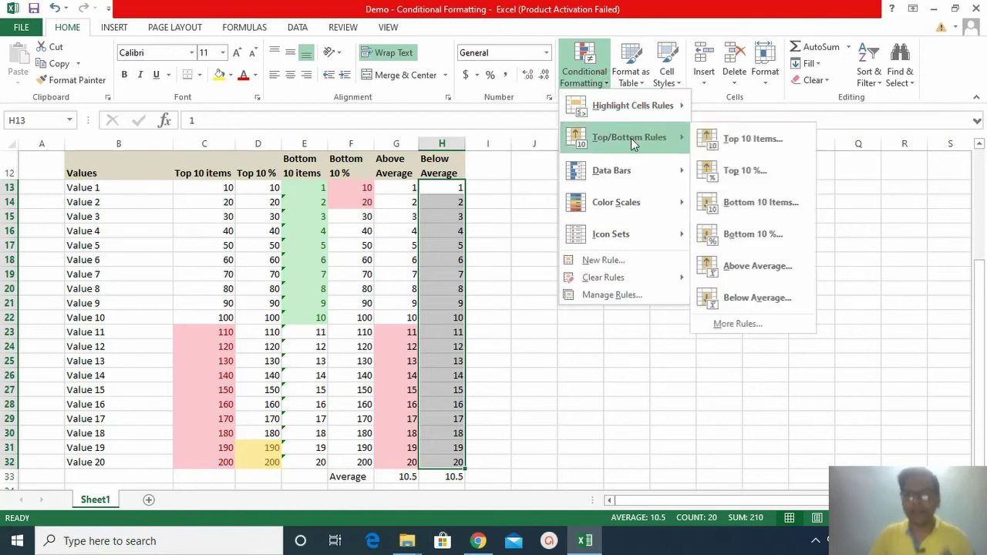
pyautogui.click(772, 302)
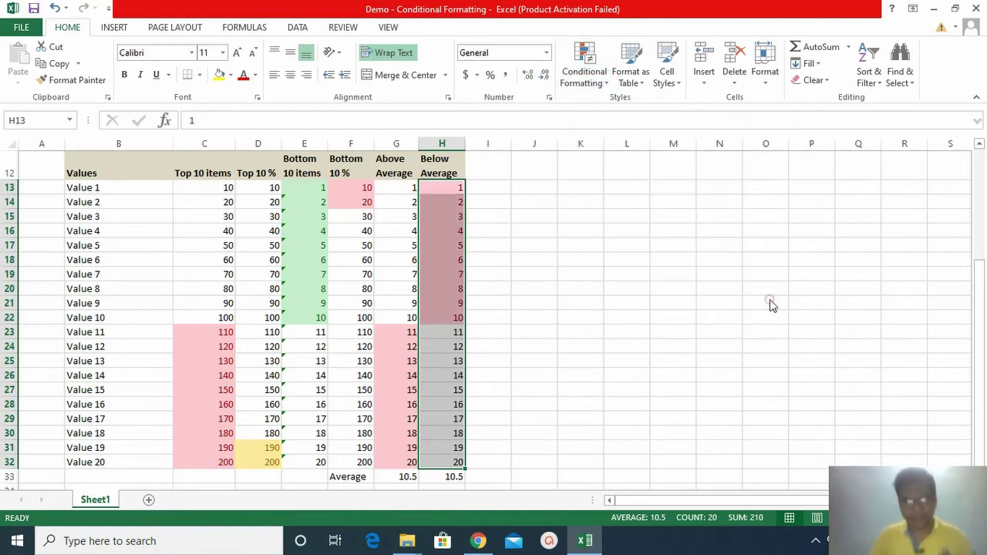
pyautogui.click(732, 240)
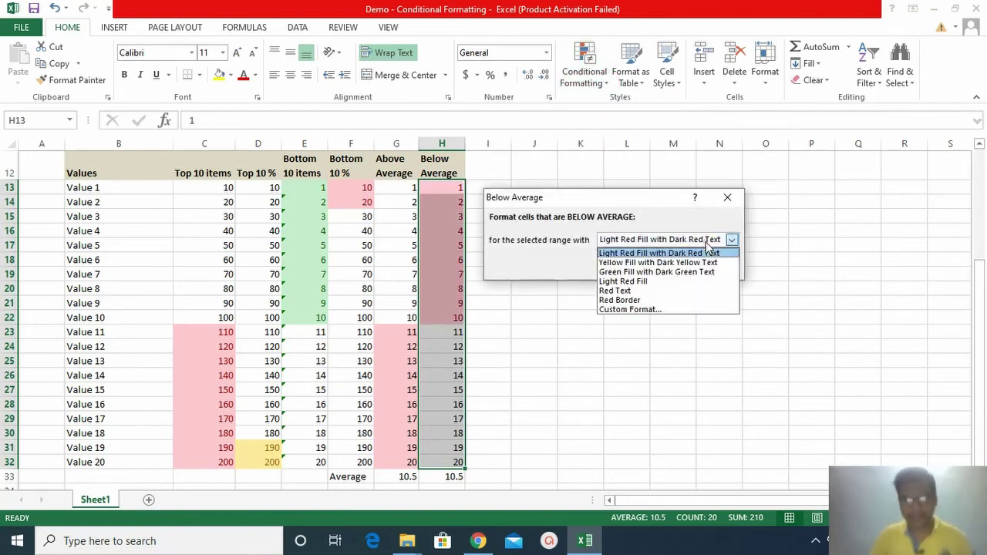
pyautogui.click(655, 271)
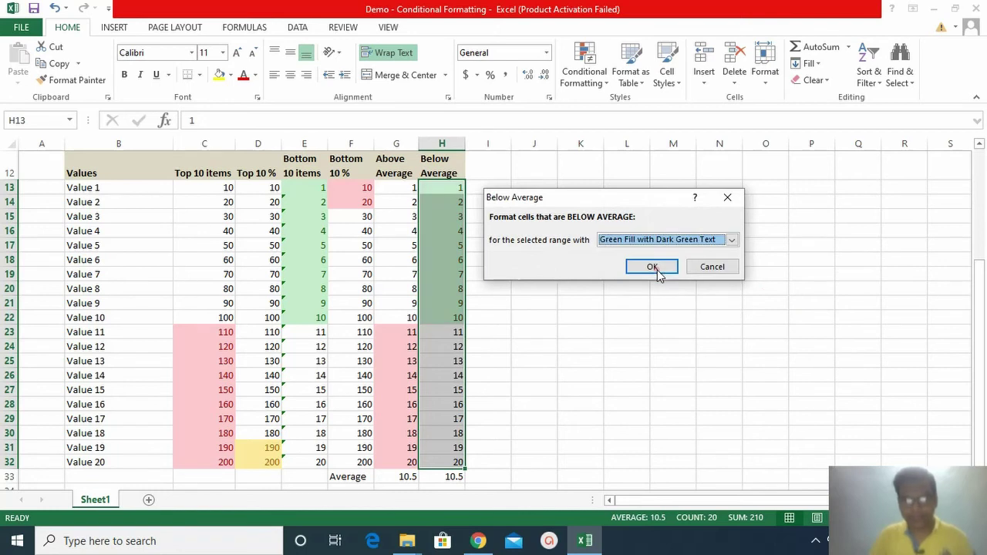
pyautogui.click(653, 267)
pyautogui.click(546, 317)
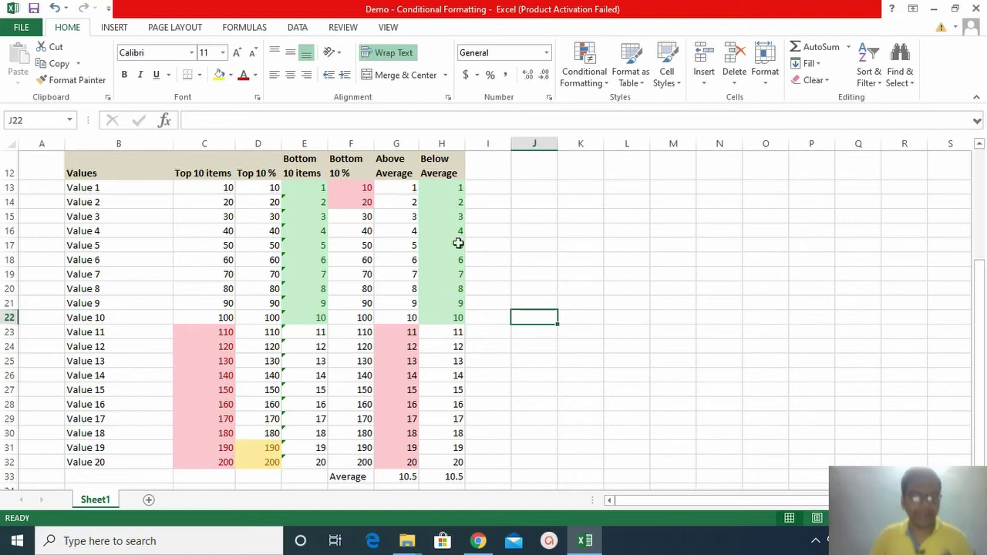
pyautogui.scroll(1, 459, 222)
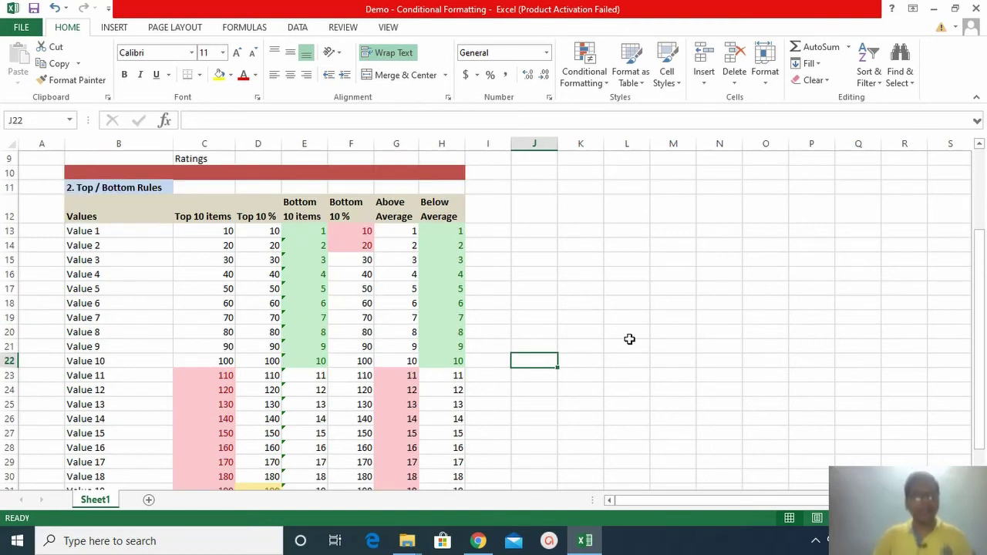